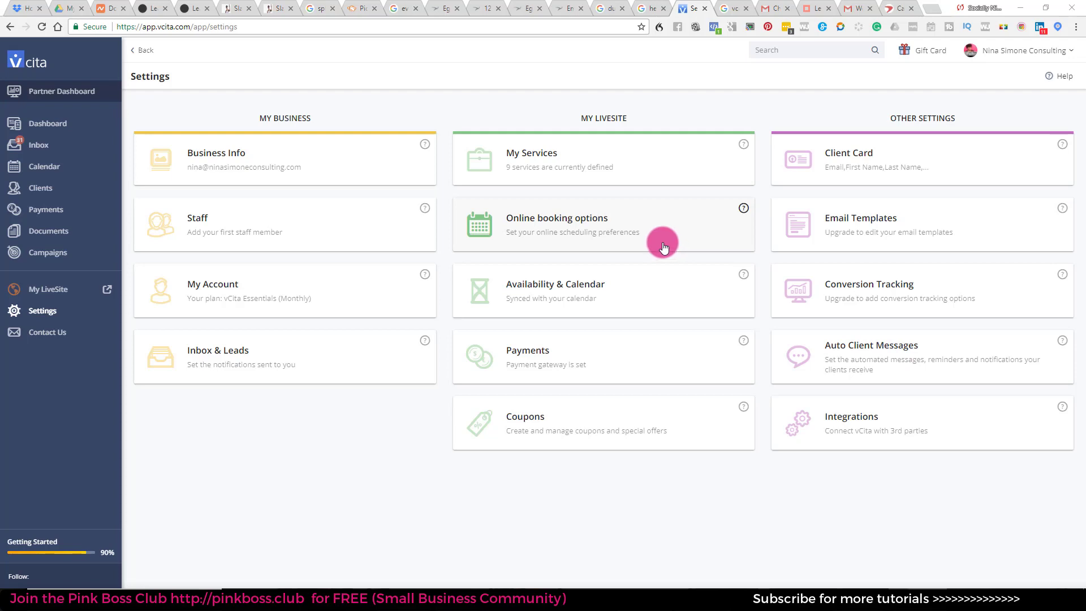
Open My Services and scroll to the end of the existing service categories
click(528, 157)
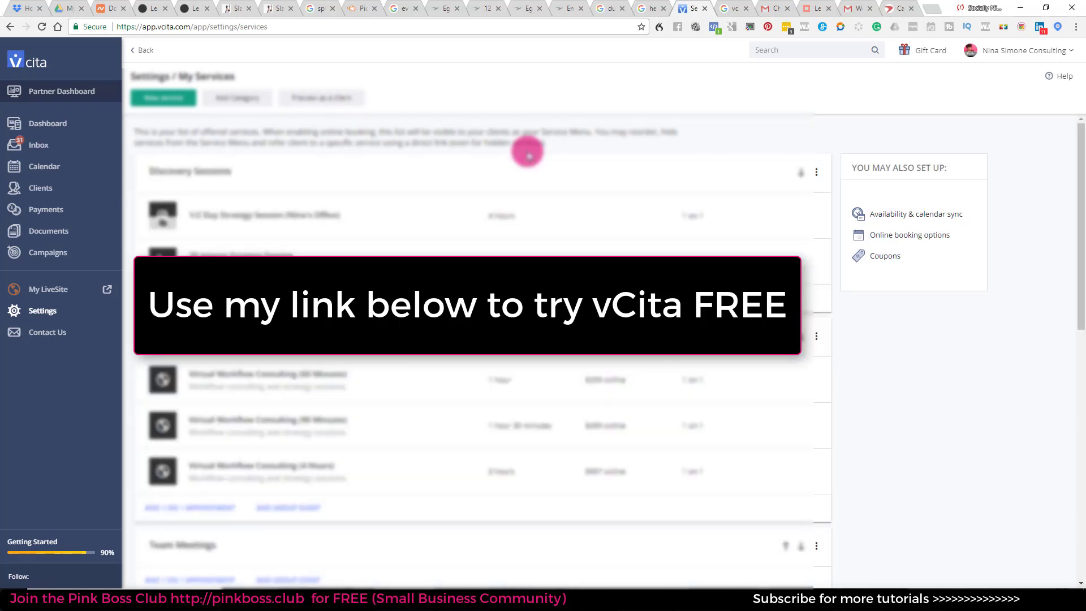
scroll(528, 155, down, 1)
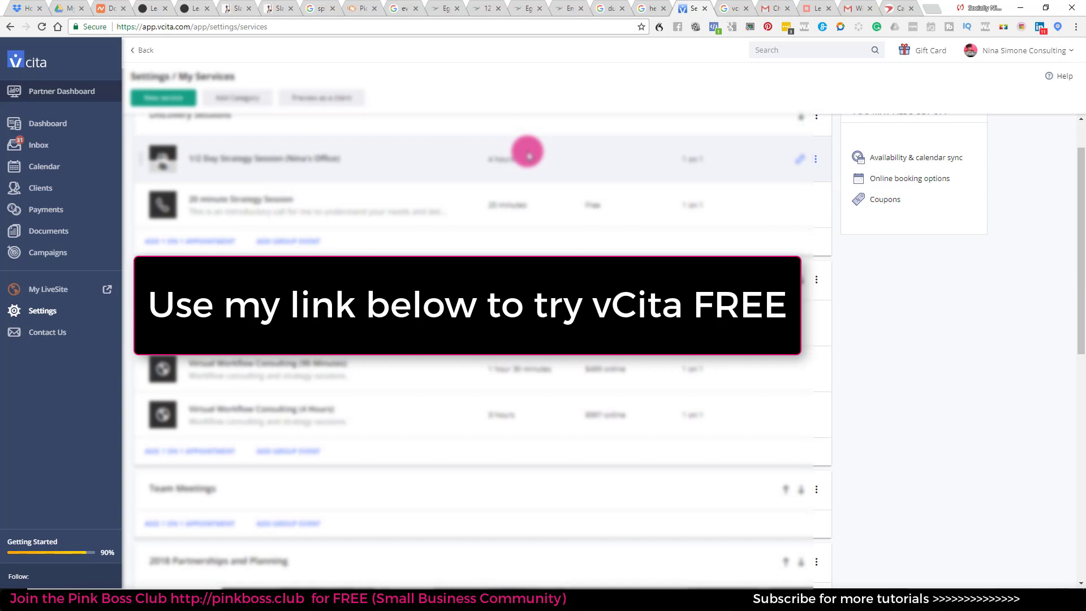
scroll(528, 155, down, 4)
scroll(528, 156, down, 1)
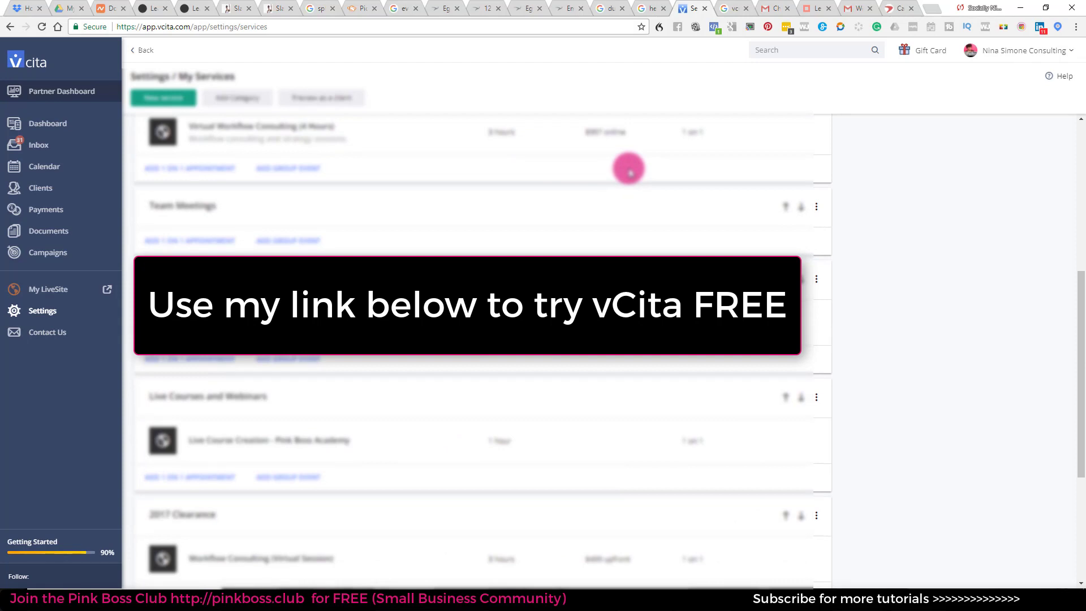
scroll(629, 170, down, 3)
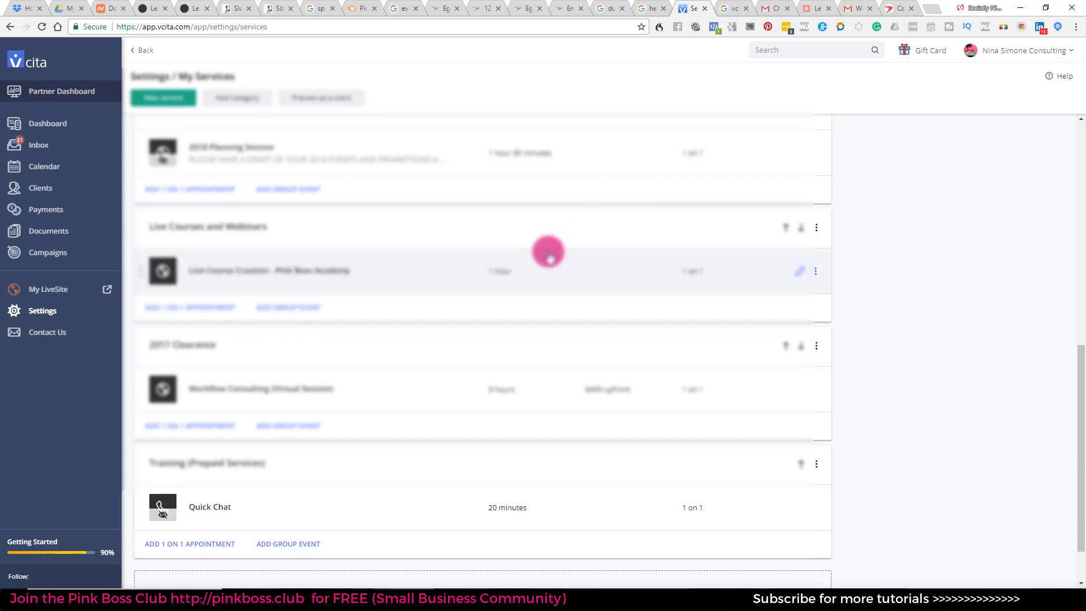
scroll(546, 252, down, 1)
scroll(549, 256, down, 1)
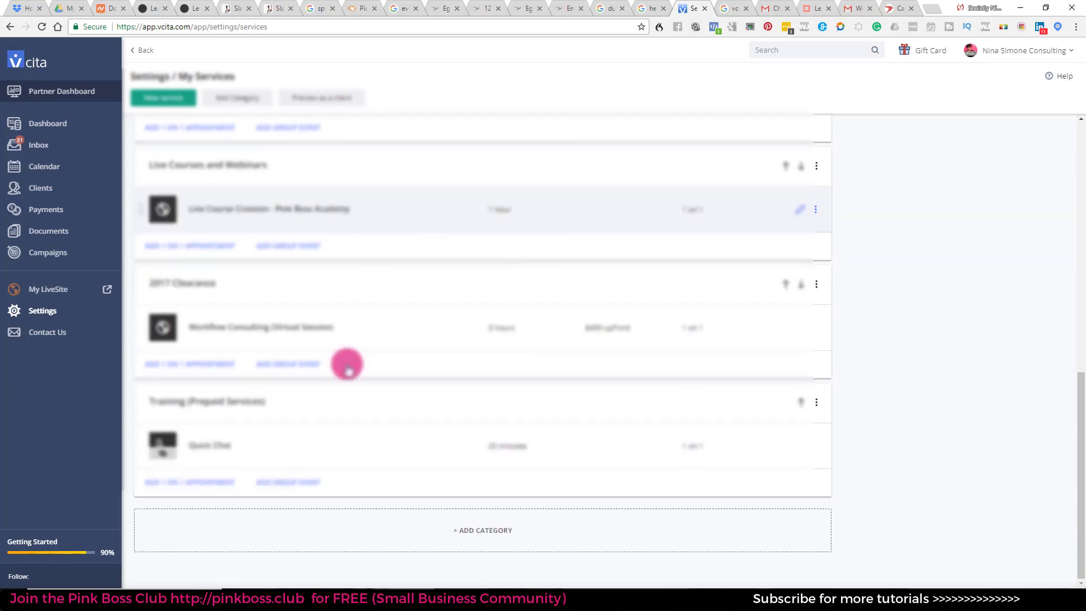
Add and save a category named 'Training ( Prepaid services and clients)', then view its options menu
click(478, 530)
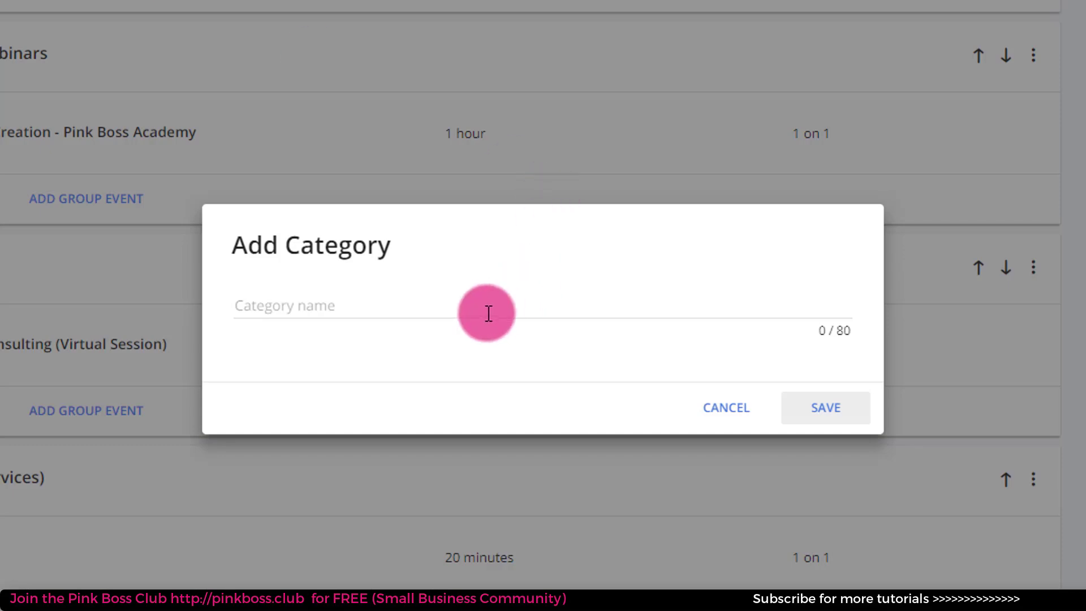
click(517, 307)
text(Training ( P)
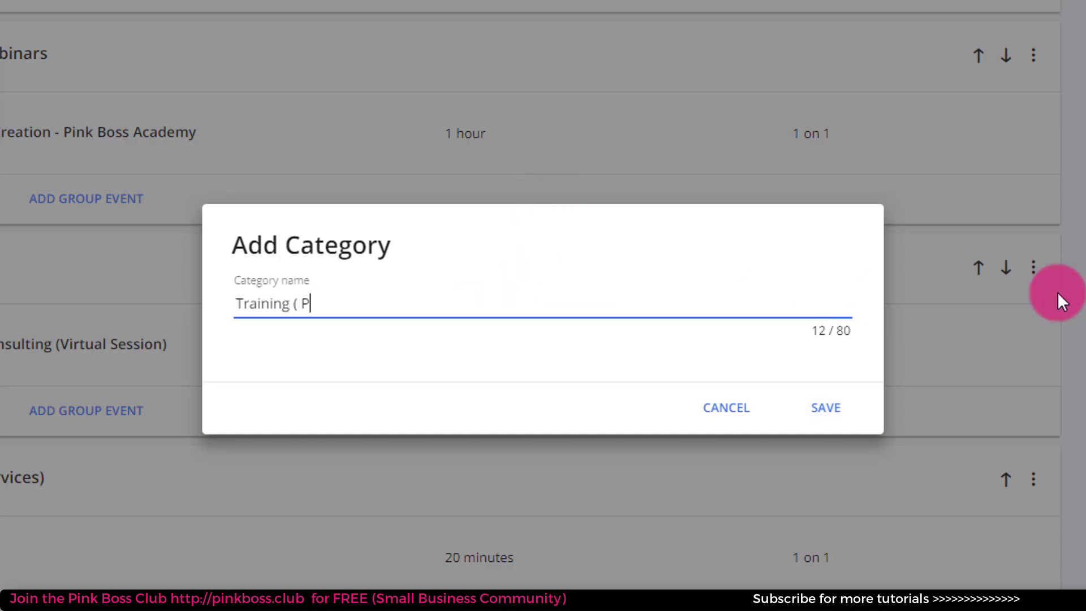
text(repaid service)
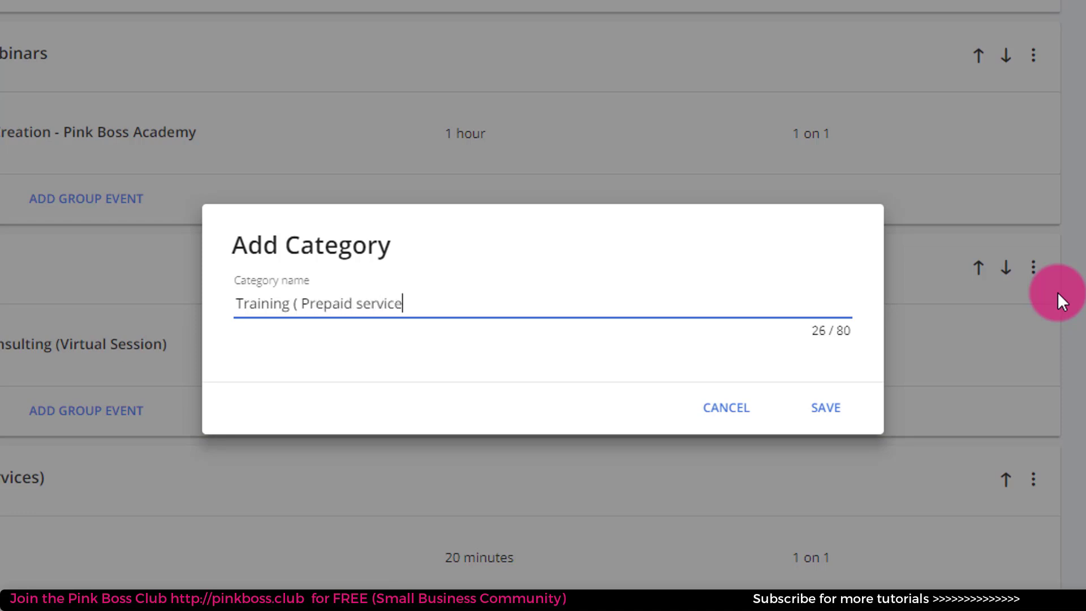
text(s and clients))
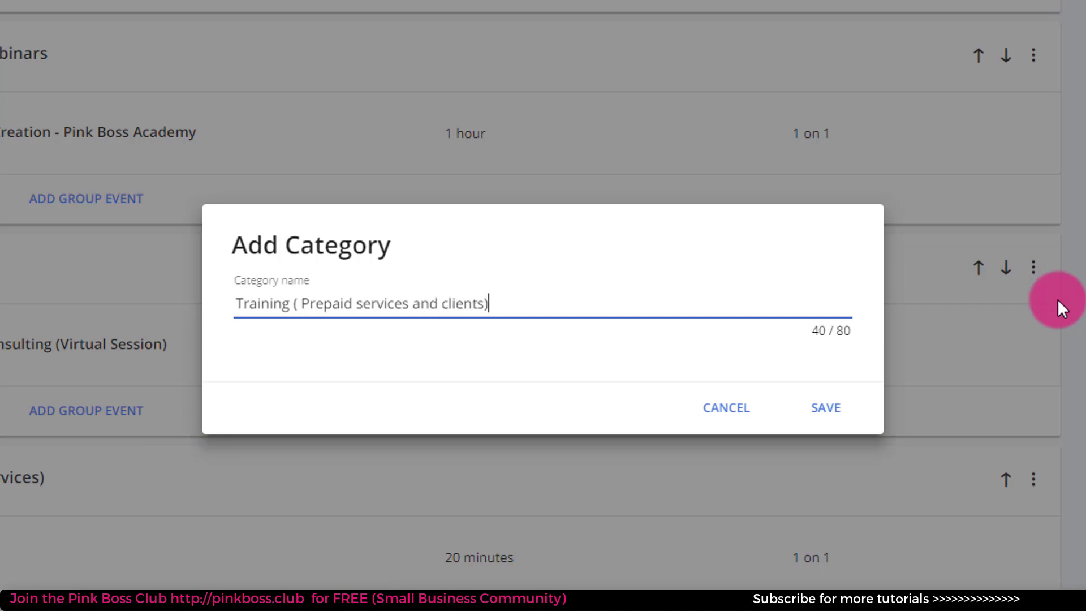
click(796, 412)
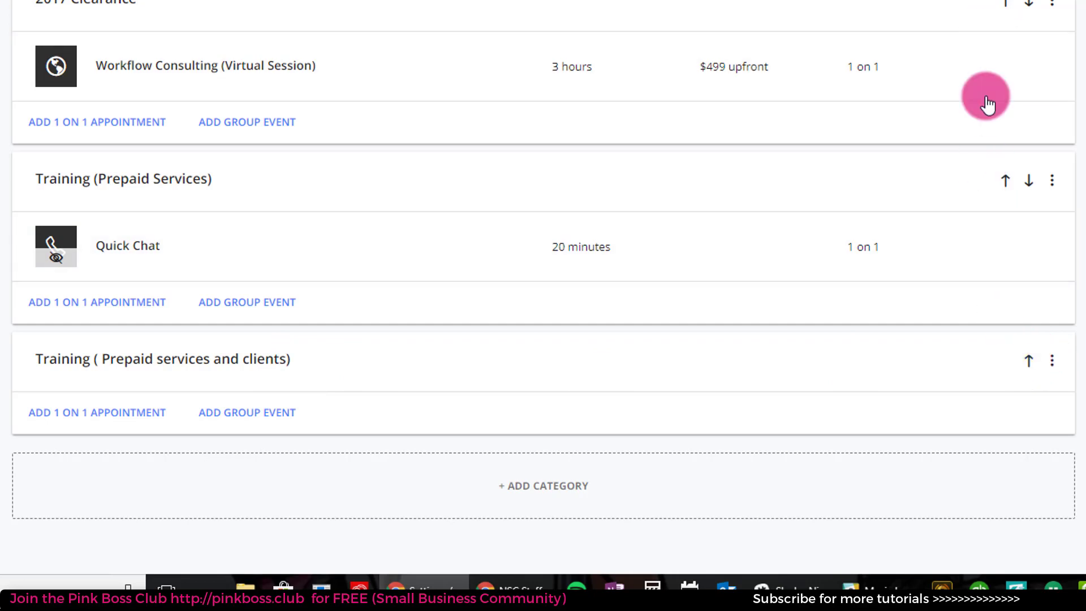
click(1051, 362)
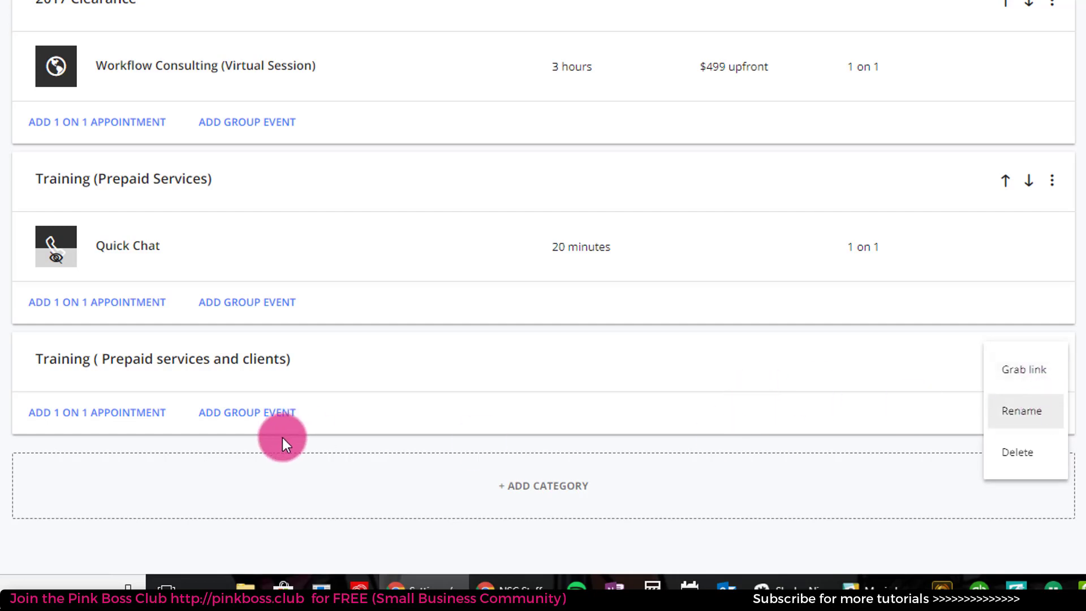
Add a 1-on-1 appointment named 'Training Session (30 minutes)' under the new Training category
click(122, 414)
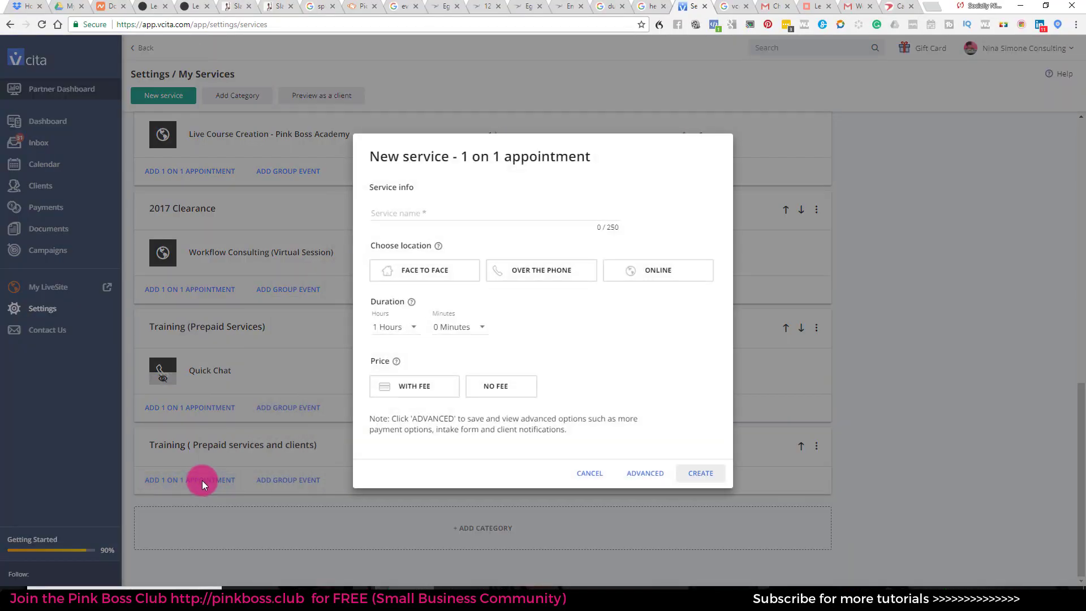
click(431, 215)
click(431, 214)
text(Training)
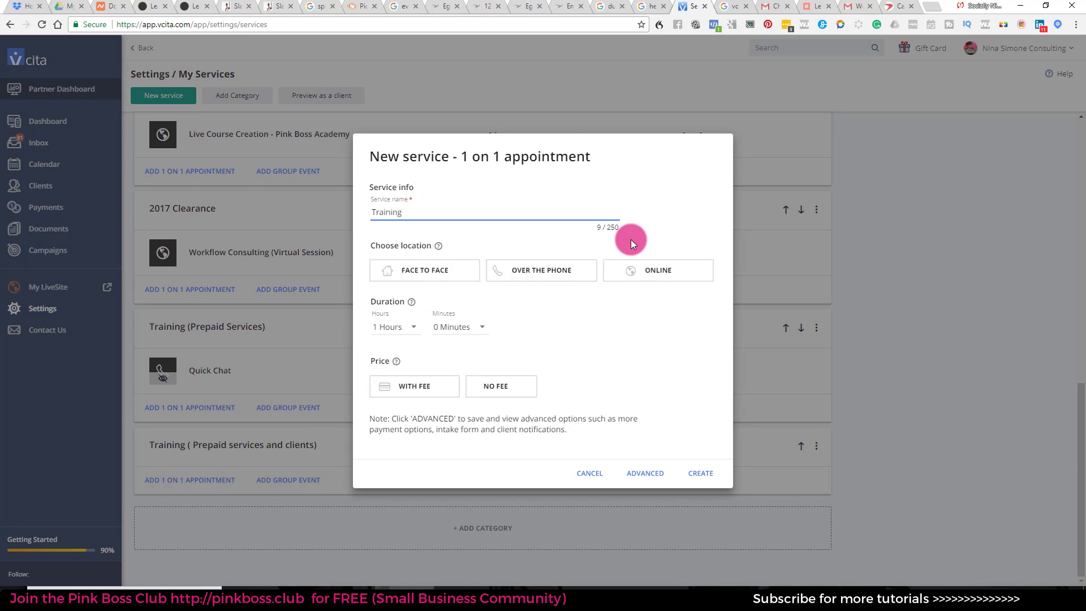
key(ctrl+a)
text(Client Train)
key(ctrl+a)
text(Training Session (30 minutes))
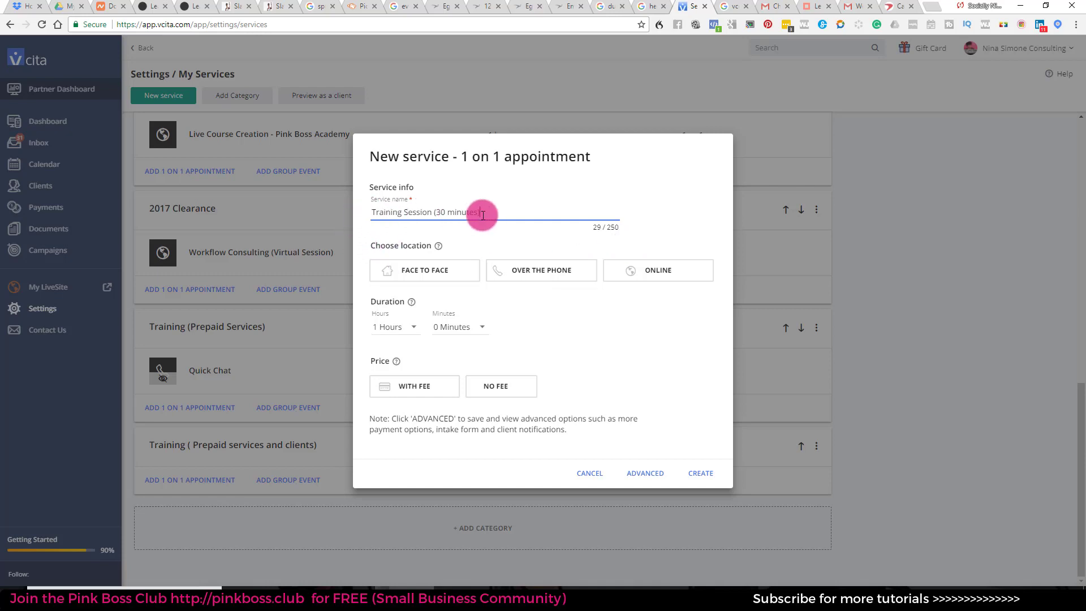
drag(499, 216, 303, 215)
Make the session online using the Other option, pasting in the meeting details
click(649, 265)
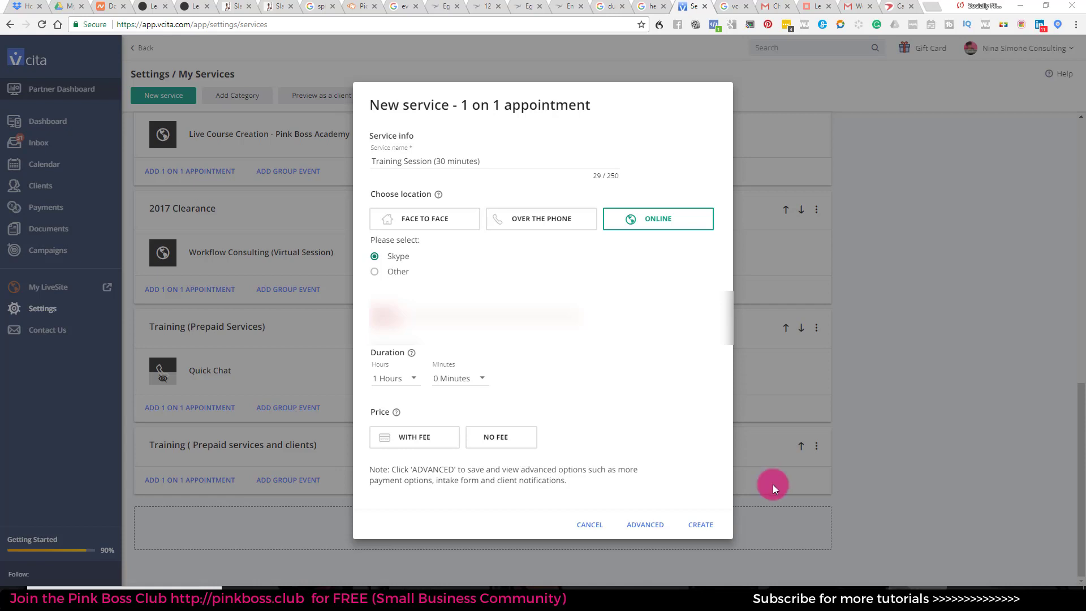
click(397, 312)
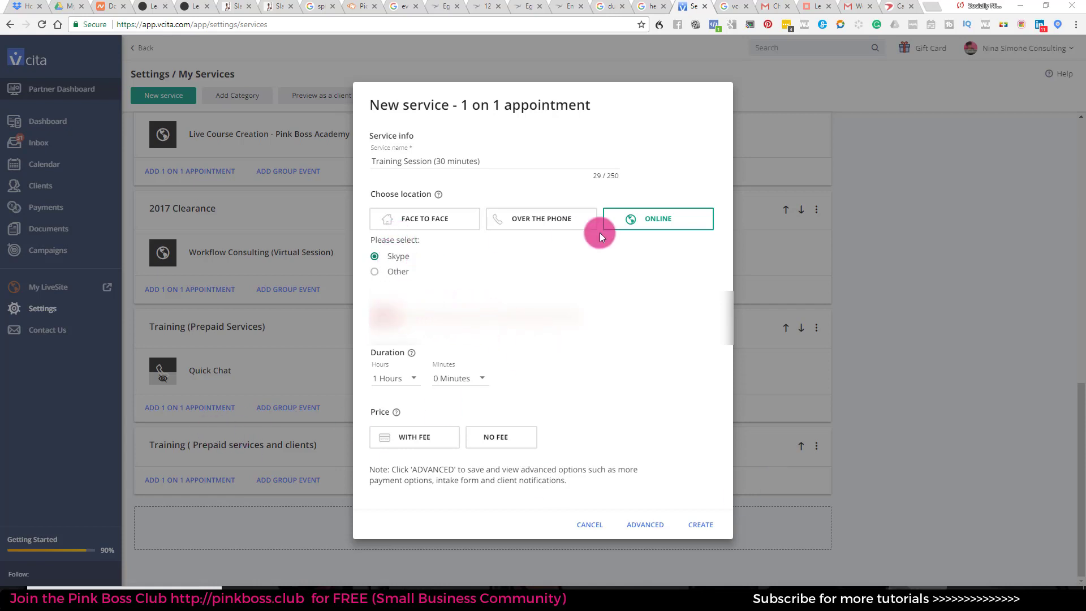
click(387, 271)
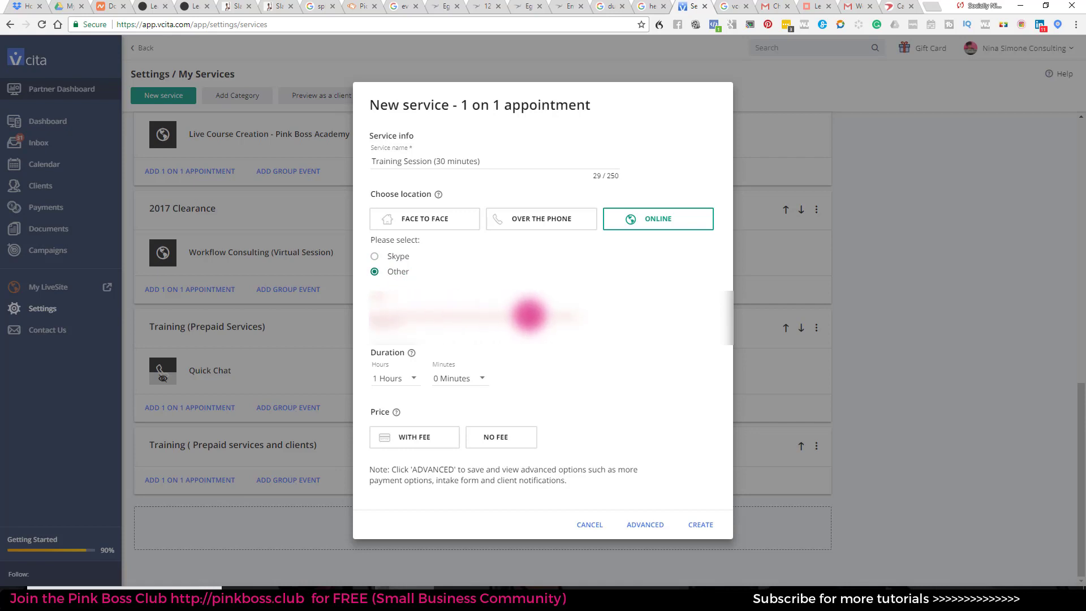
click(529, 314)
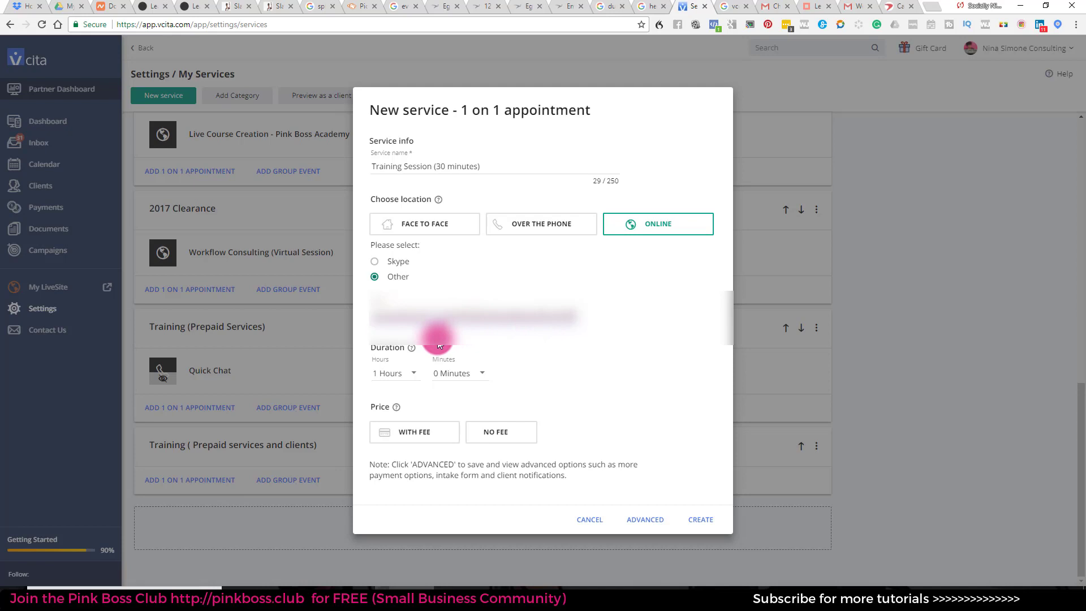
triple_click(407, 314)
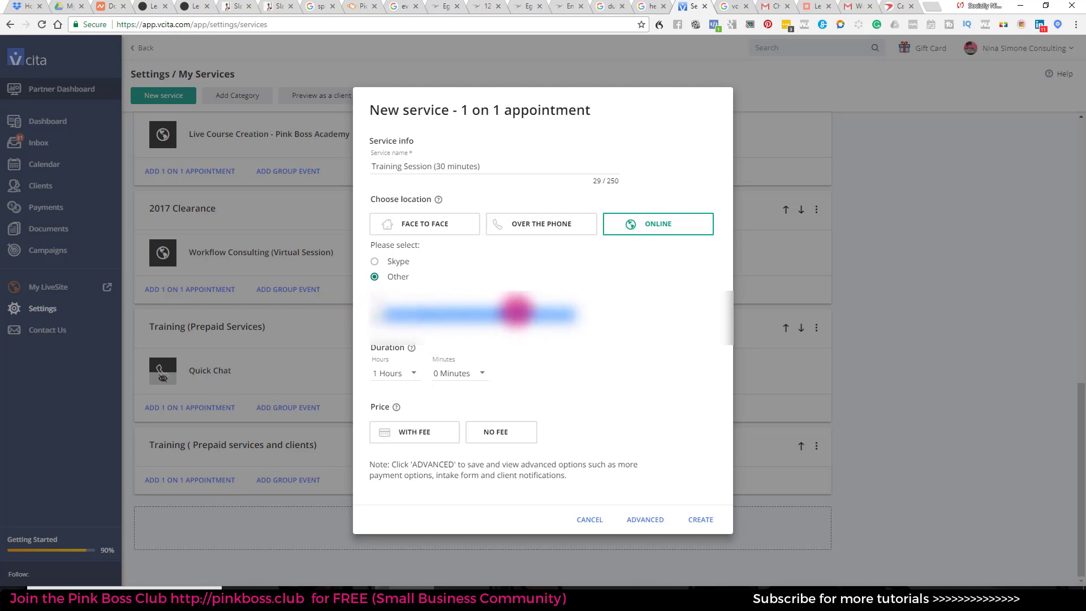
click(460, 316)
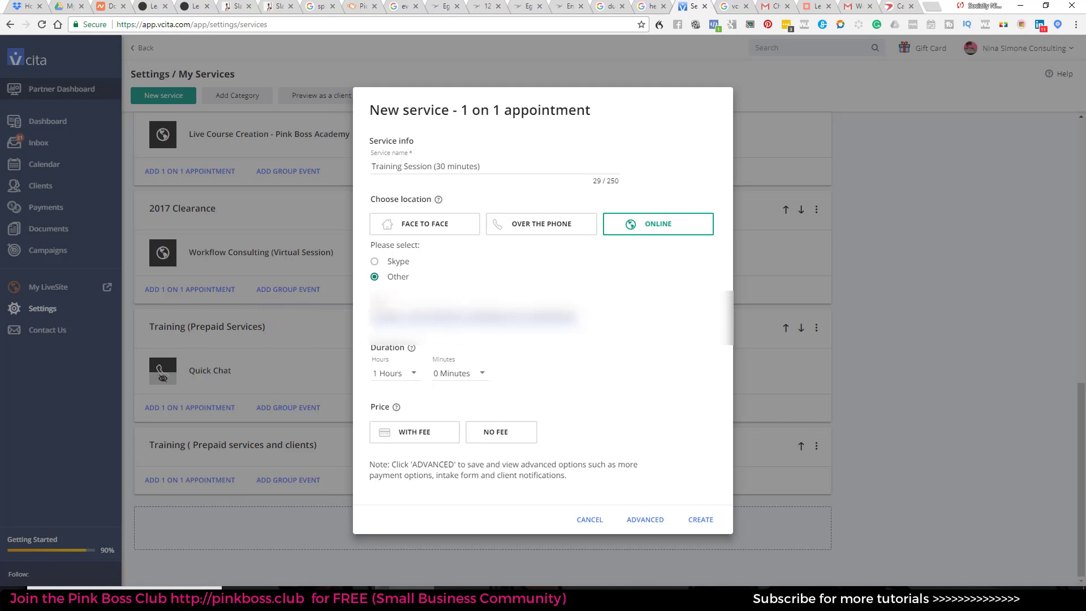
key(ctrl+v)
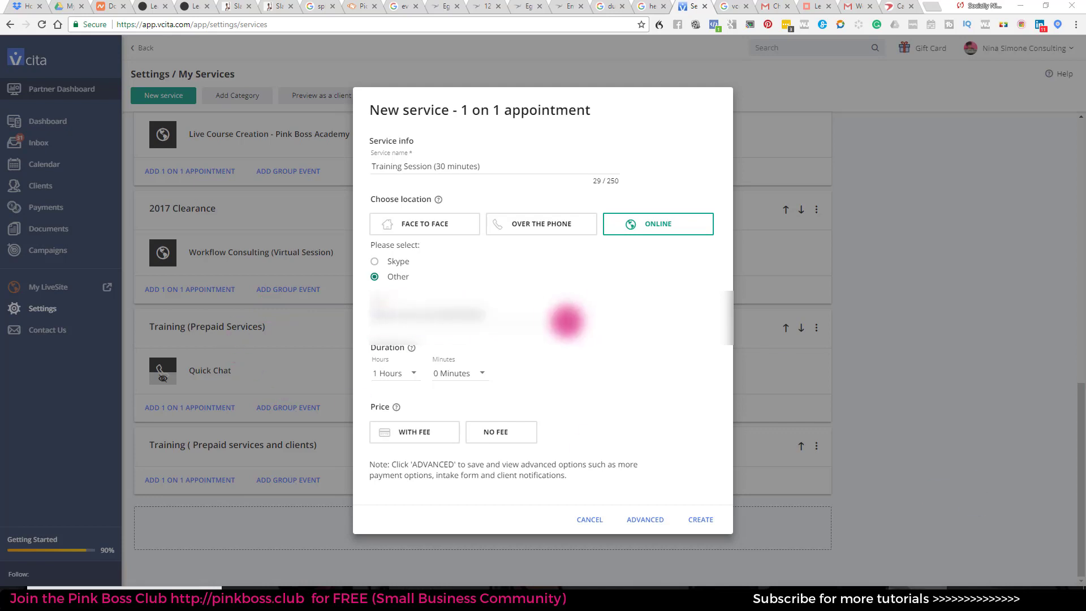
Set the service duration to 0 hours 30 minutes
click(456, 378)
scroll(451, 447, down, 3)
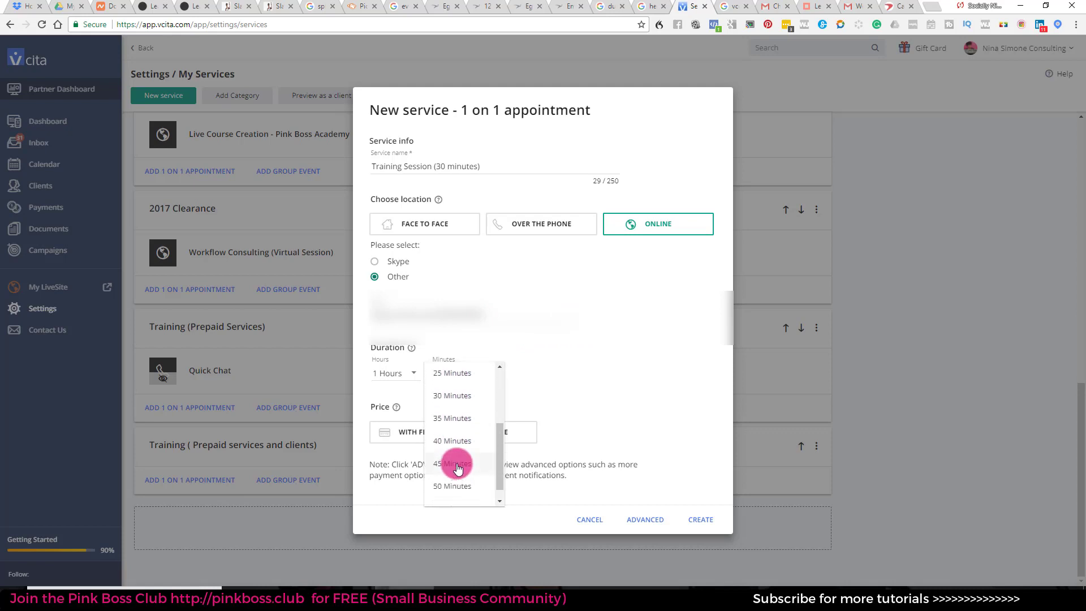
click(399, 373)
click(400, 375)
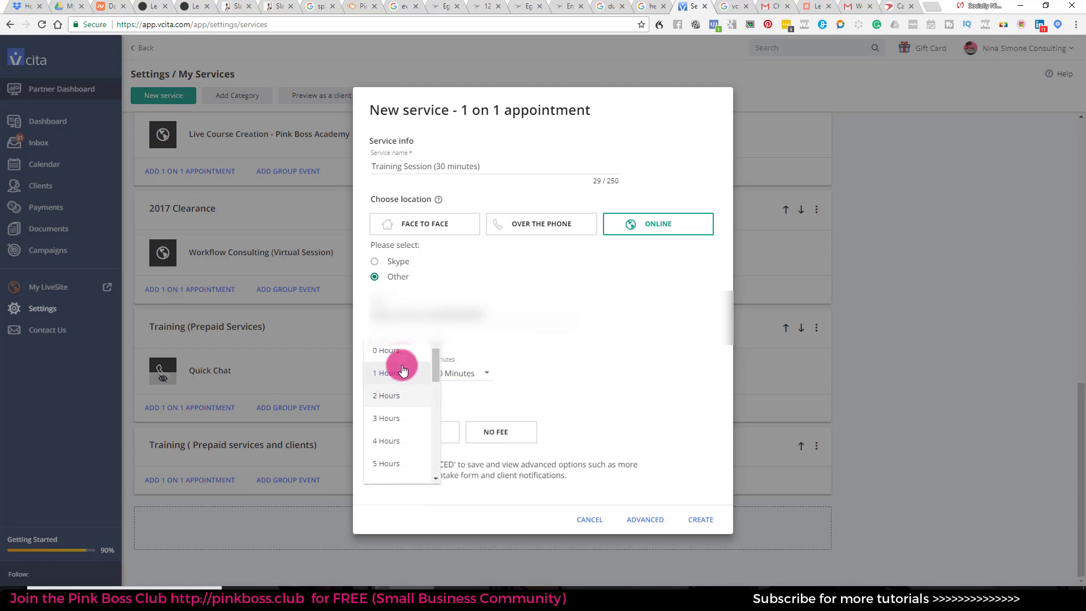
click(400, 355)
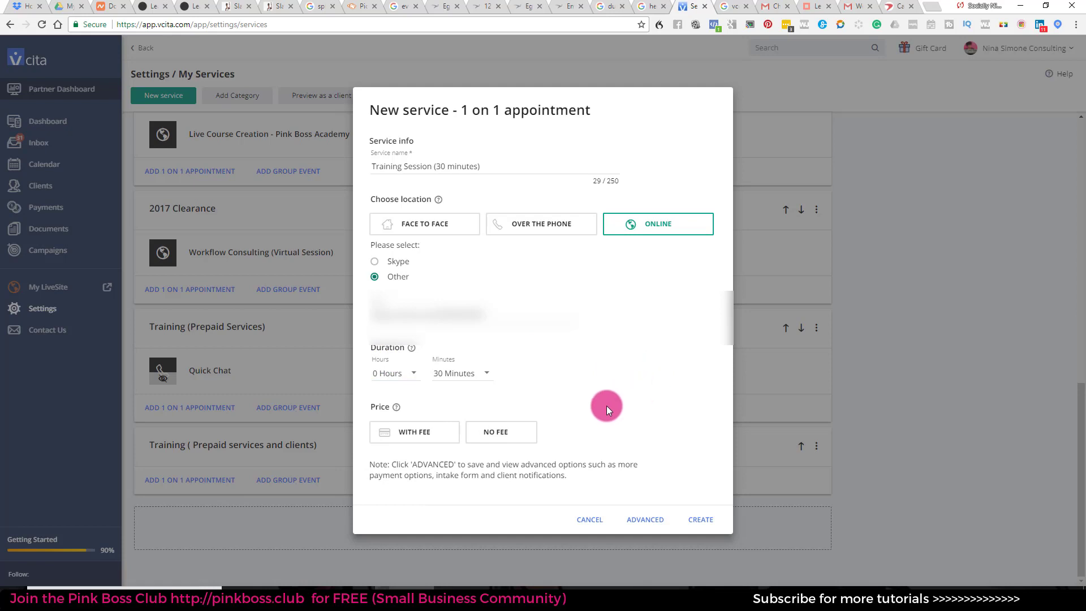
Try the With Fee option, then leave the new service set to No Fee
click(422, 431)
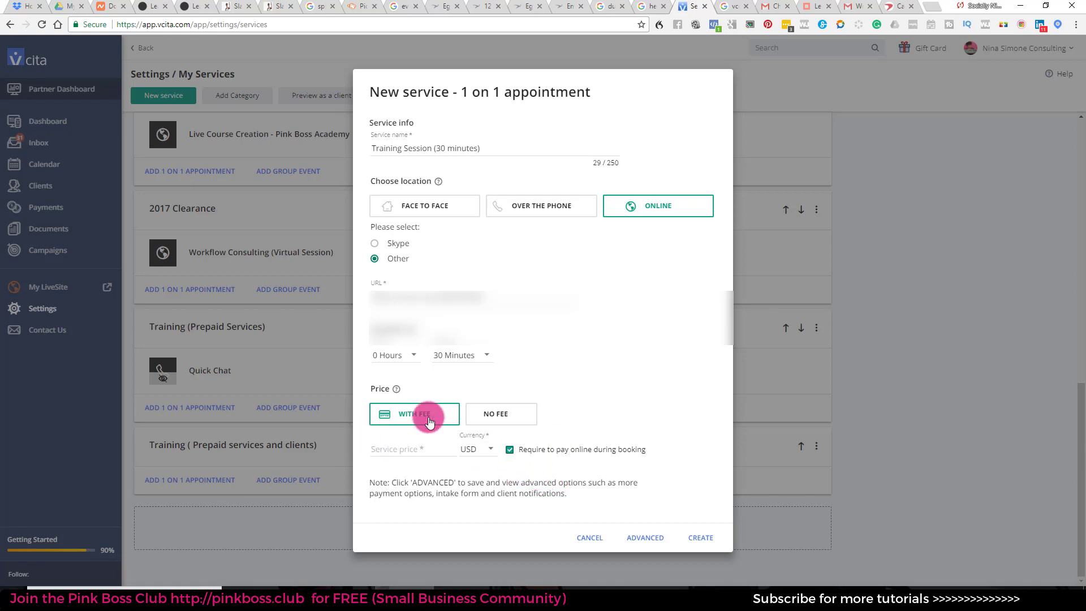
click(491, 417)
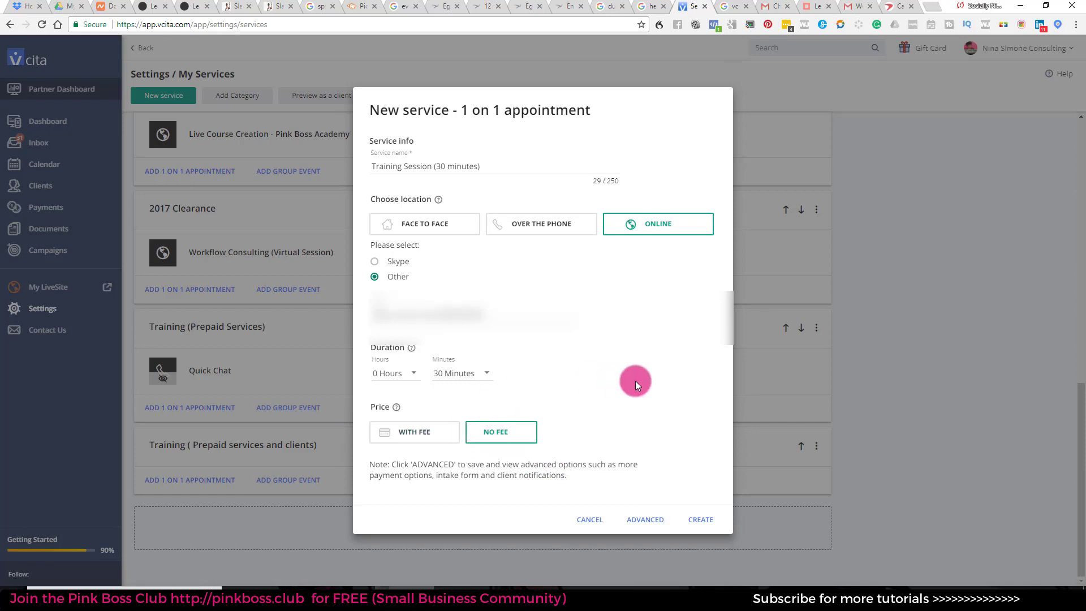
click(431, 432)
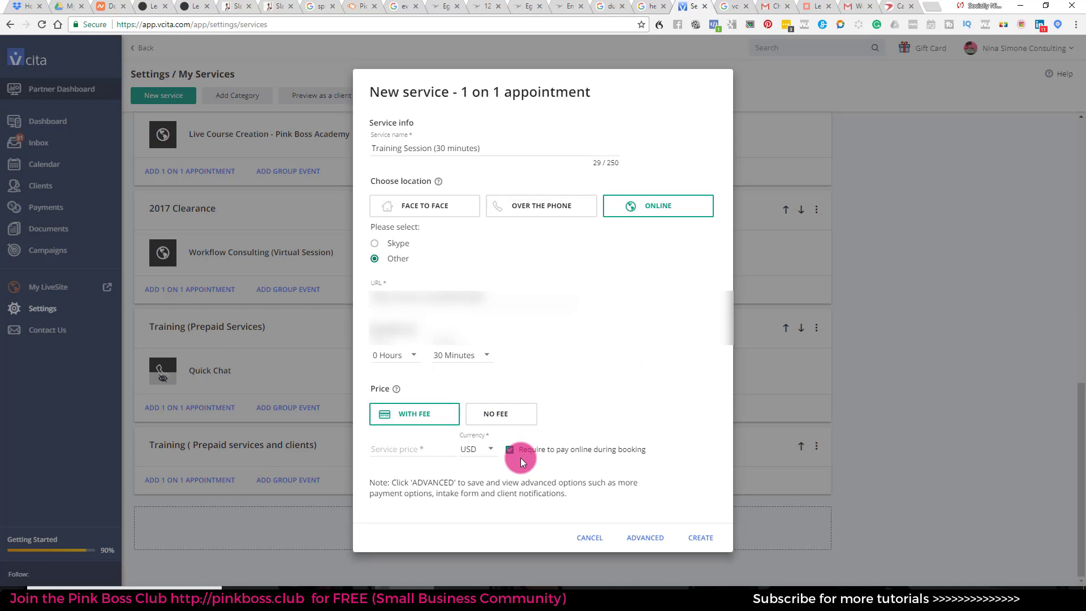
click(509, 451)
click(503, 421)
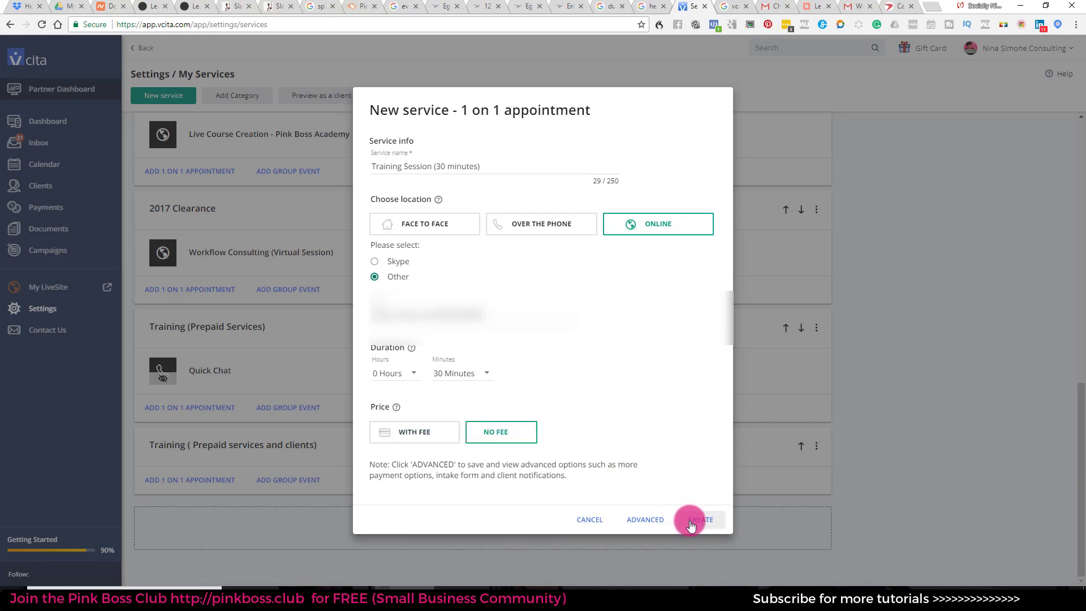
Save the service into its full settings and cancel the Add image picker
click(655, 520)
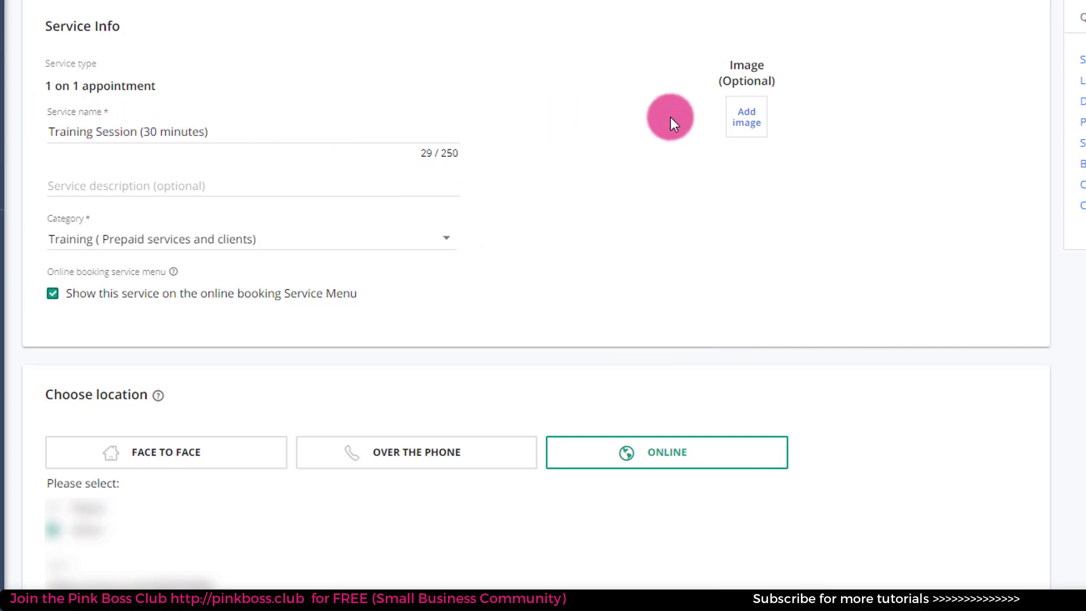
click(758, 128)
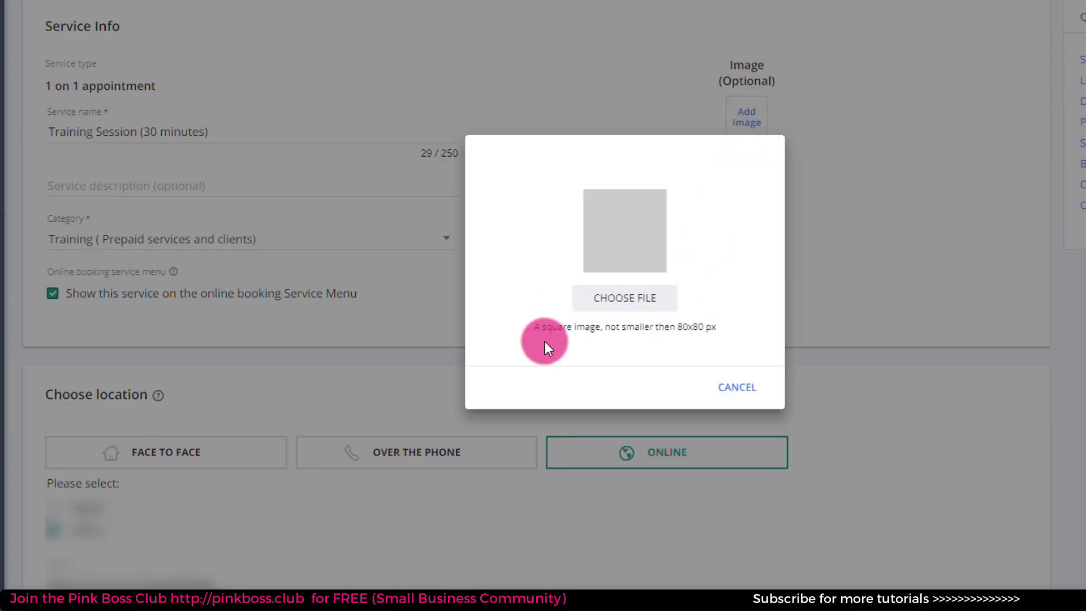
click(733, 385)
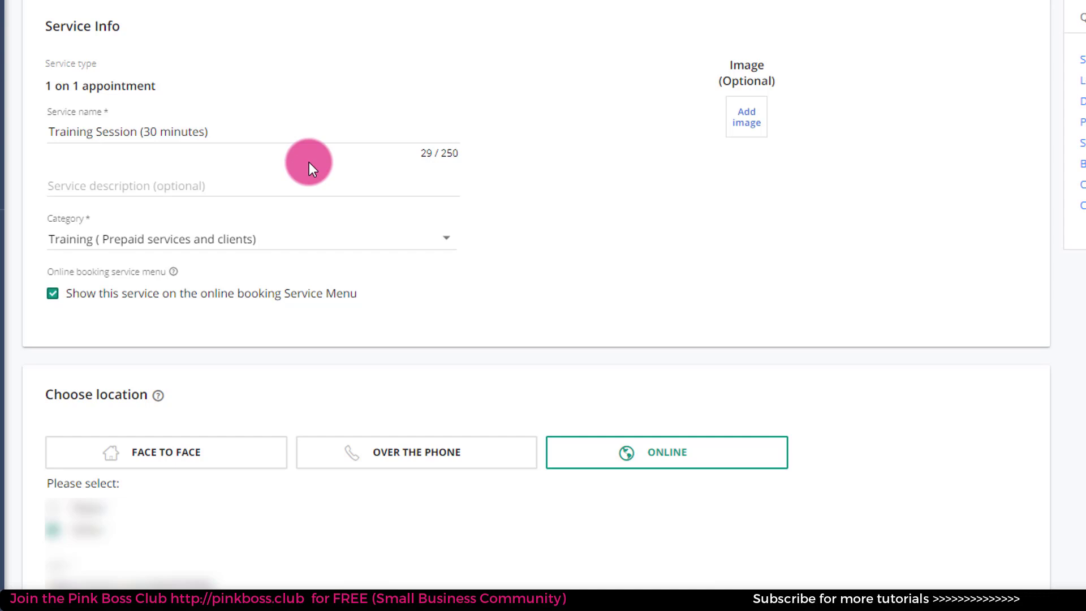
Keep the Training ( Prepaid services and clients) category and hide the service from online booking
scroll(309, 162, down, 2)
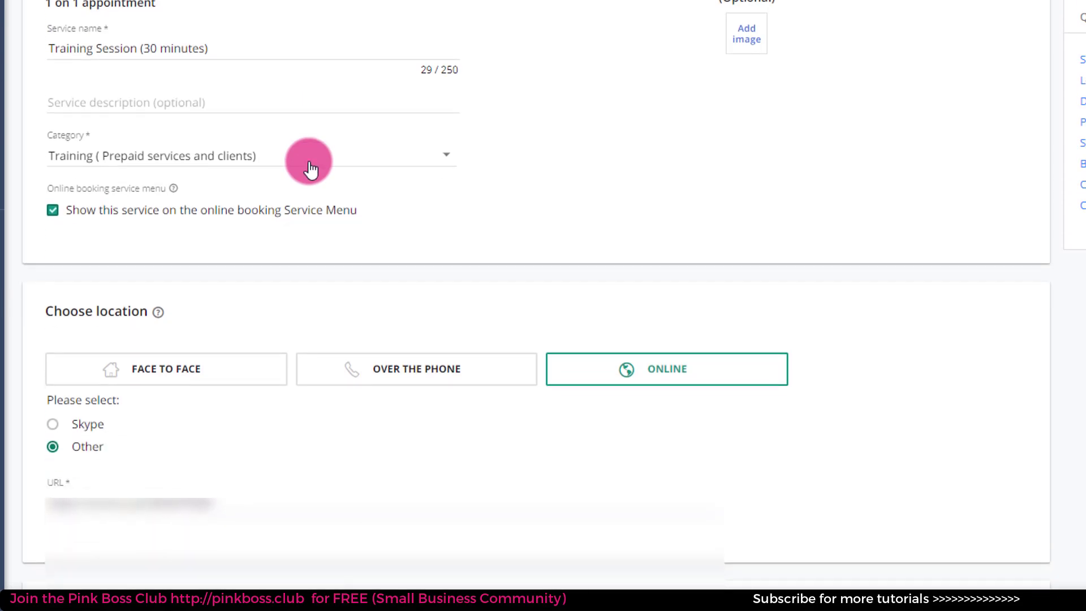
click(308, 166)
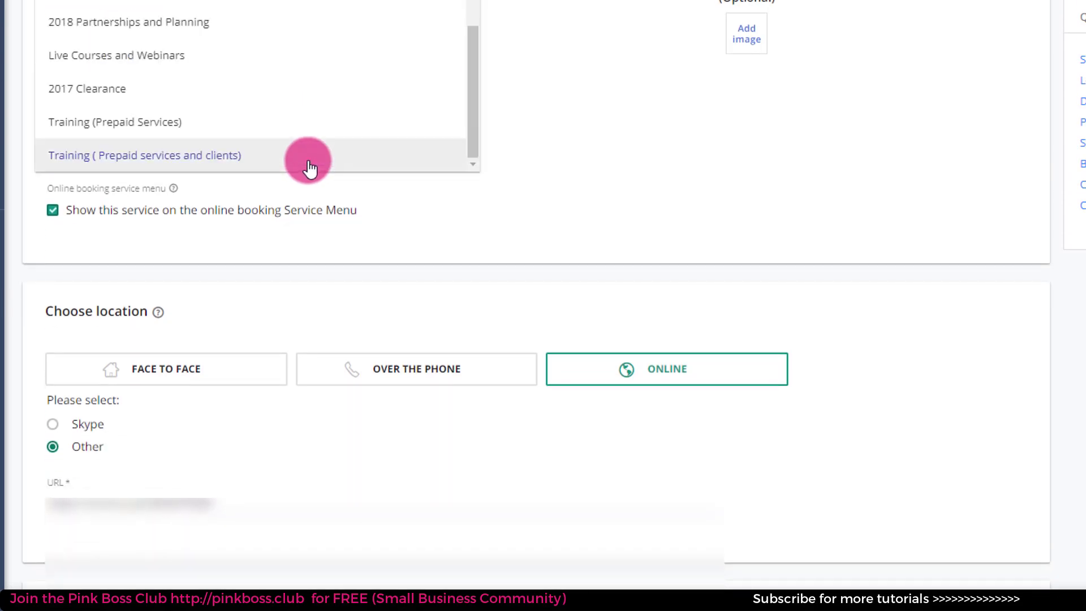
click(280, 170)
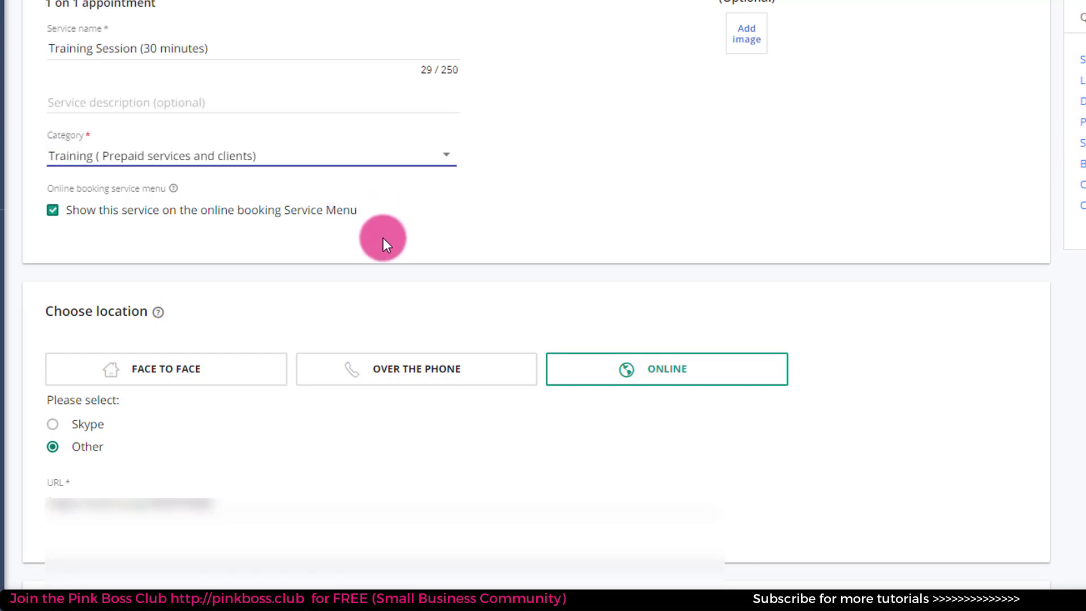
click(55, 214)
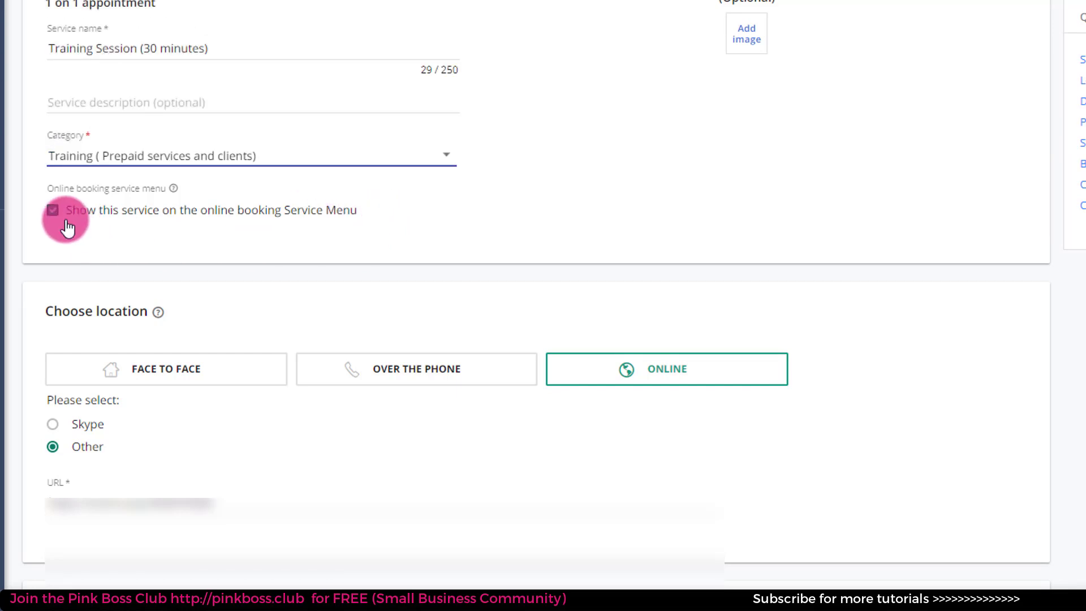
click(73, 215)
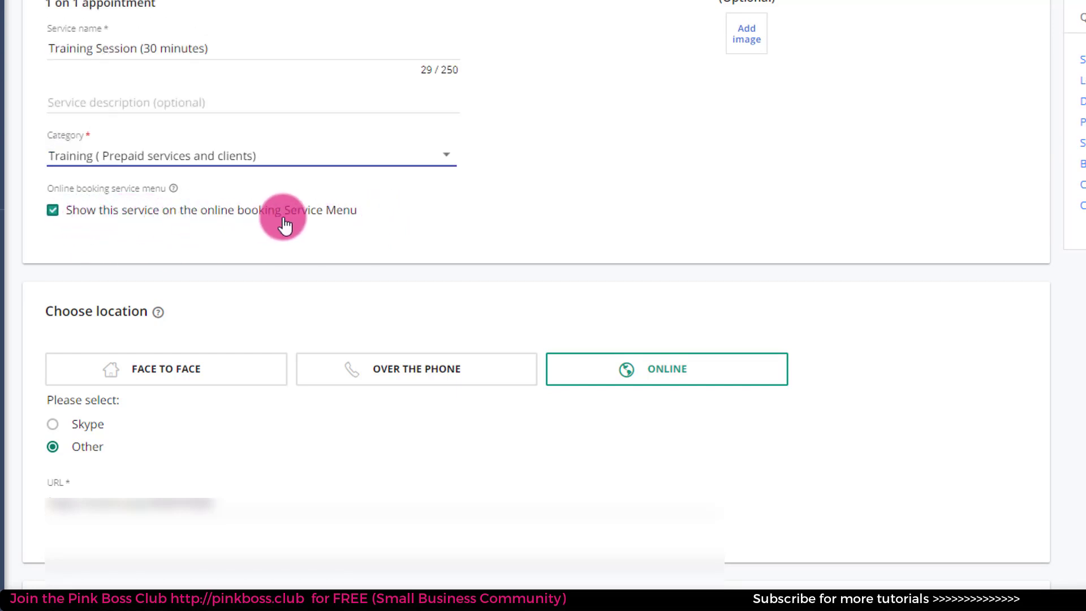
click(53, 211)
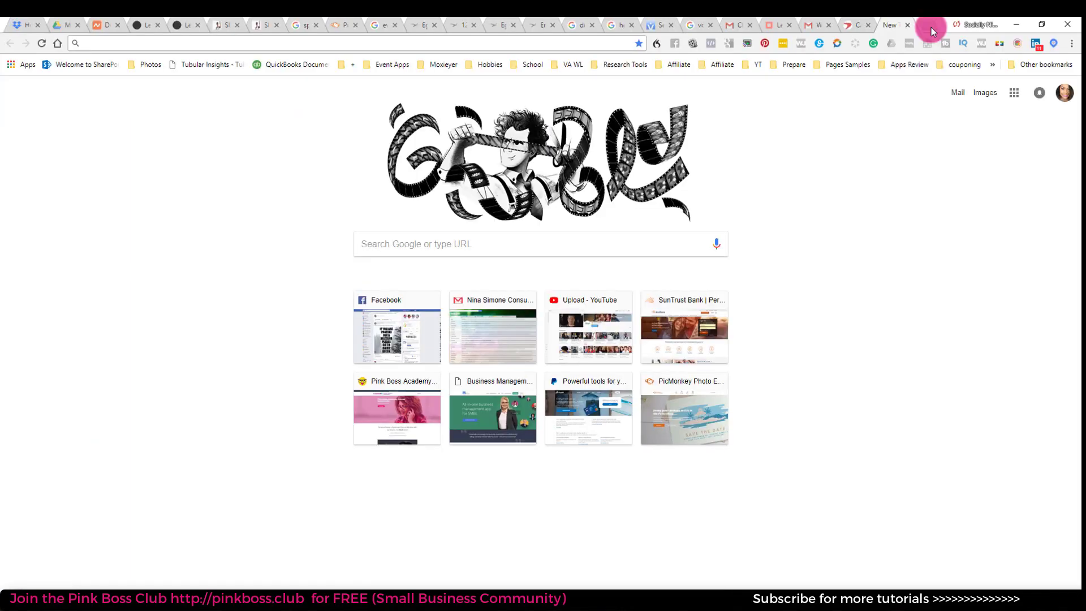
Load the sociallynina.com/b booking page and open its Schedule Now service list
text(sociallynina.com/bookme)
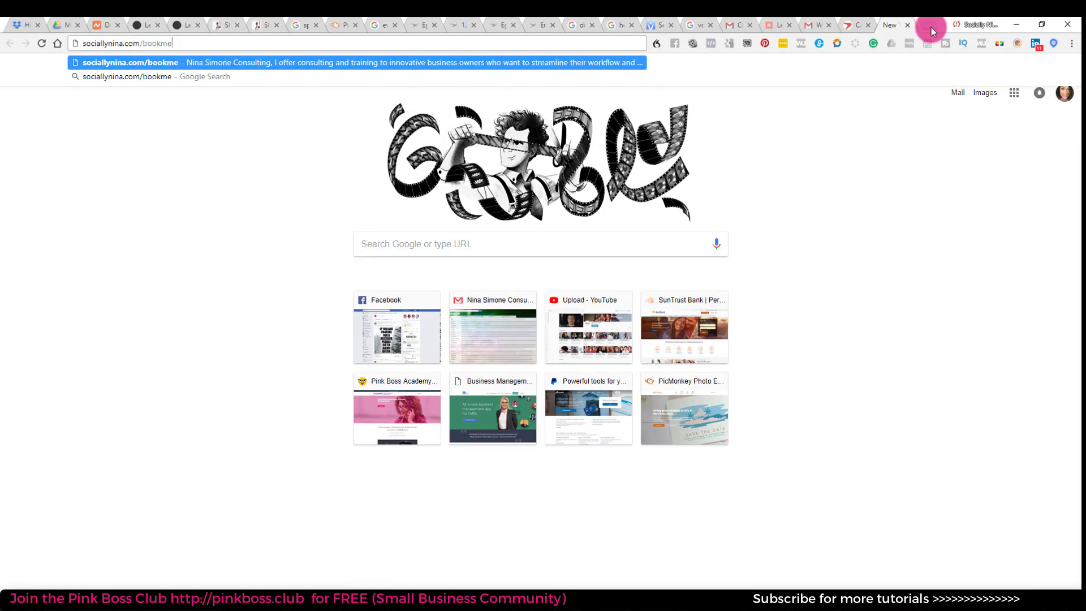
key(Return)
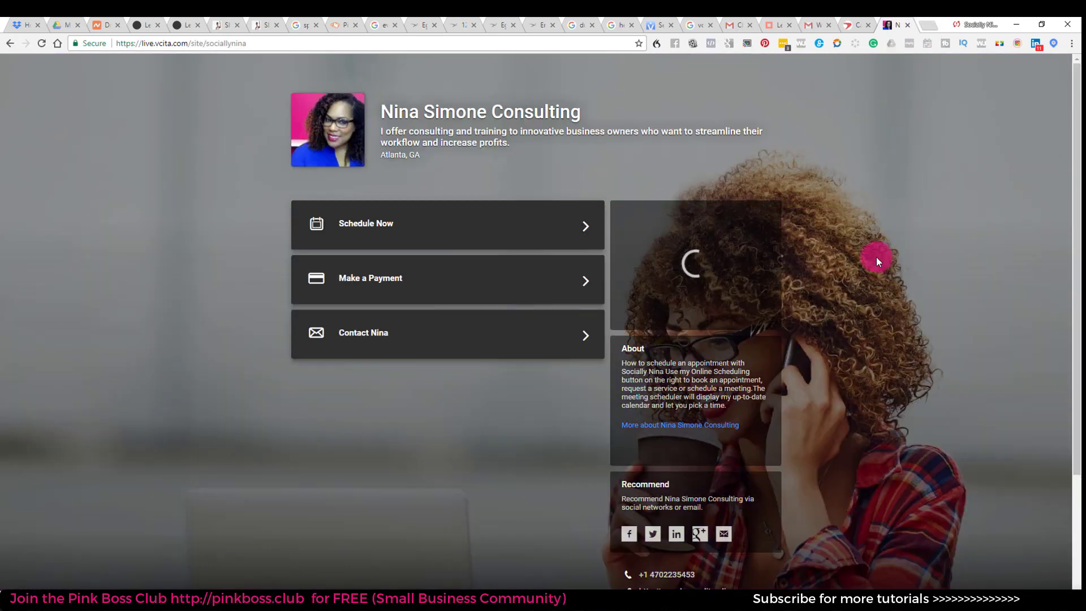
click(396, 223)
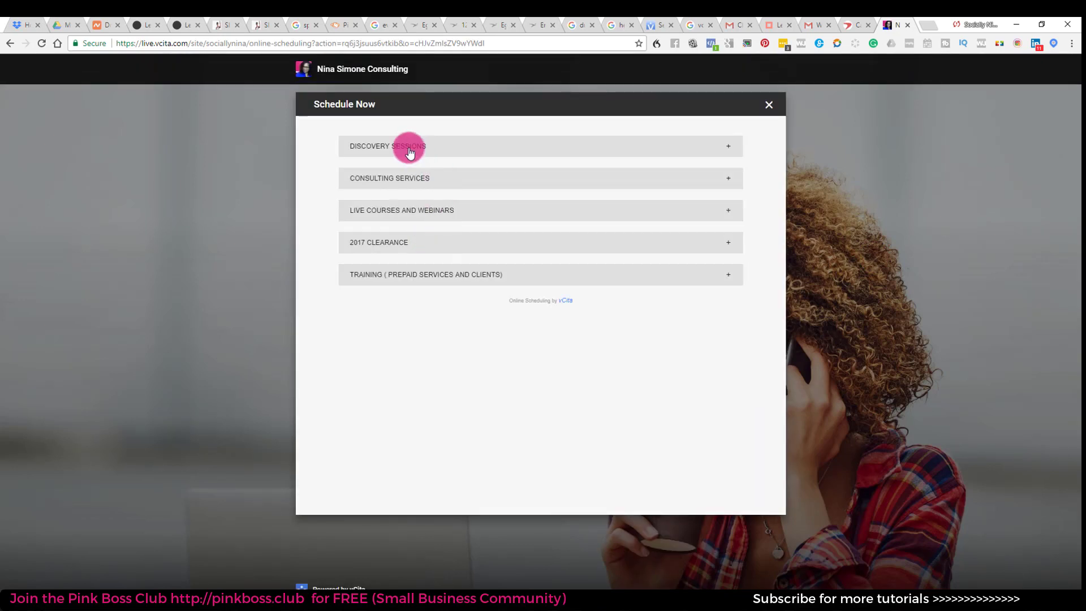
Expand each category in turn, ending with Training, to locate the Training Session
click(410, 153)
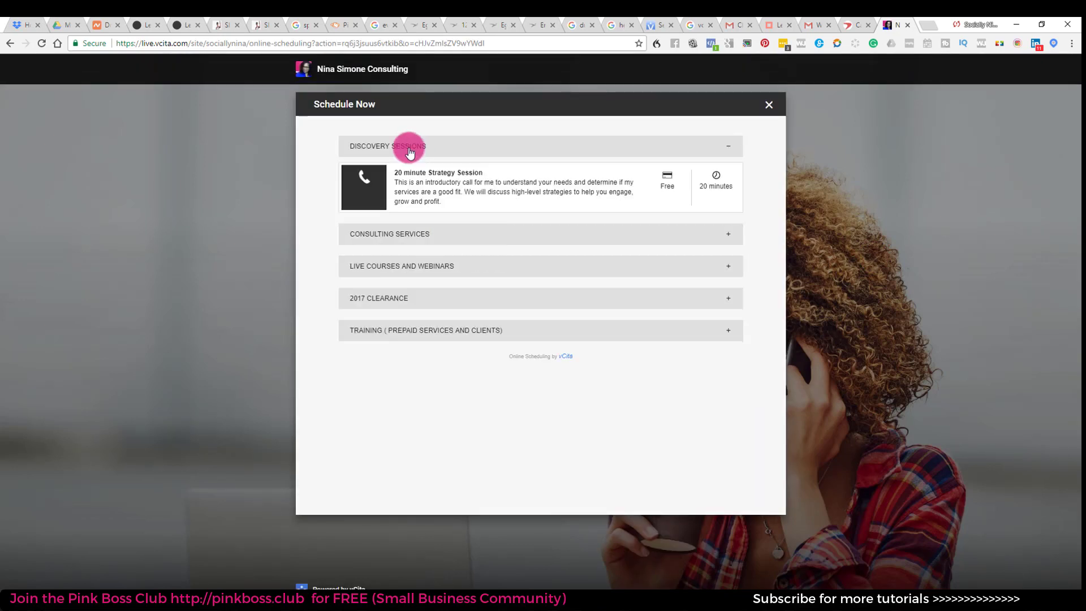
click(410, 153)
click(406, 180)
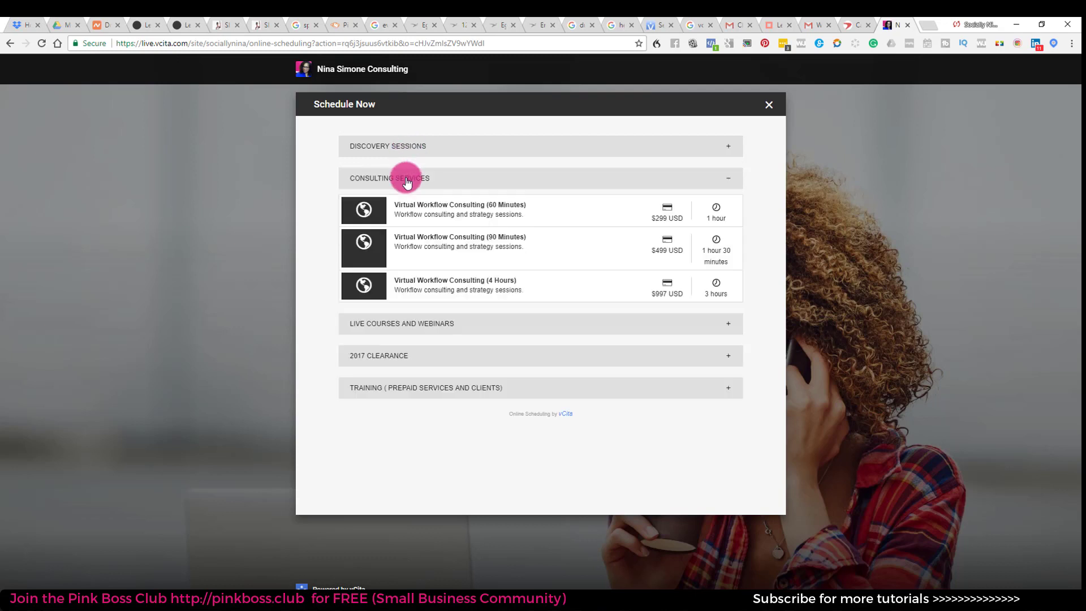
click(407, 181)
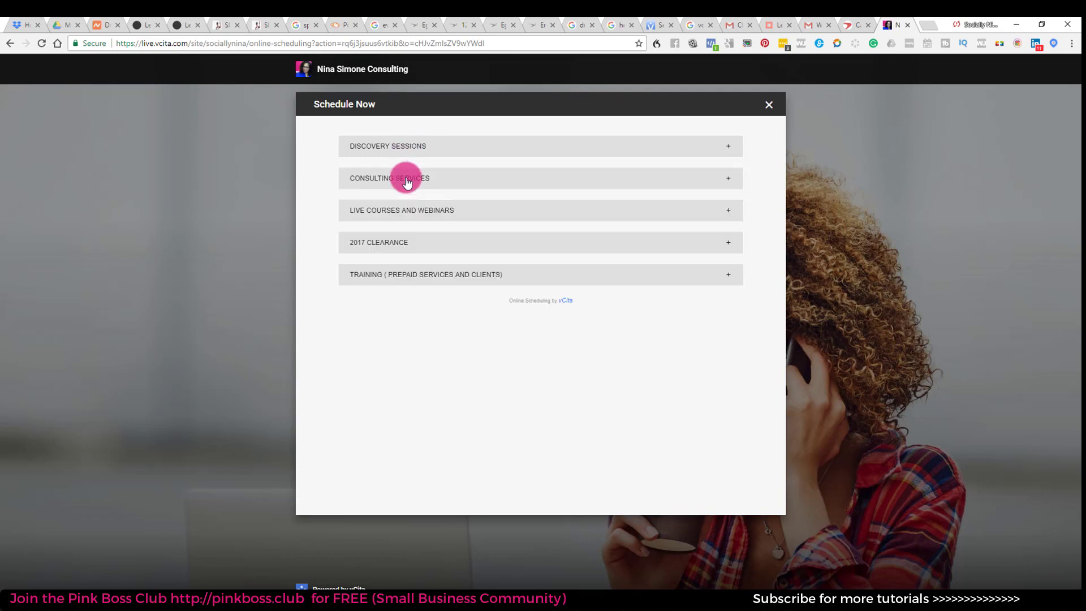
click(405, 211)
click(413, 216)
click(409, 244)
click(410, 249)
click(407, 275)
click(408, 276)
click(532, 275)
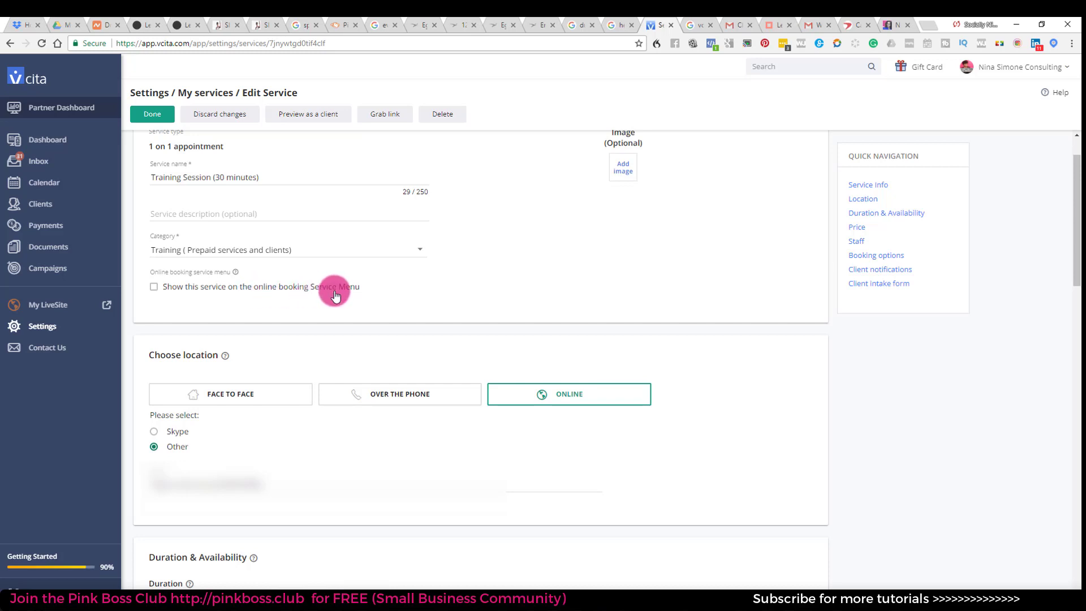
Scroll the Training Session's Edit Service page down to Duration & Availability
scroll(335, 295, down, 4)
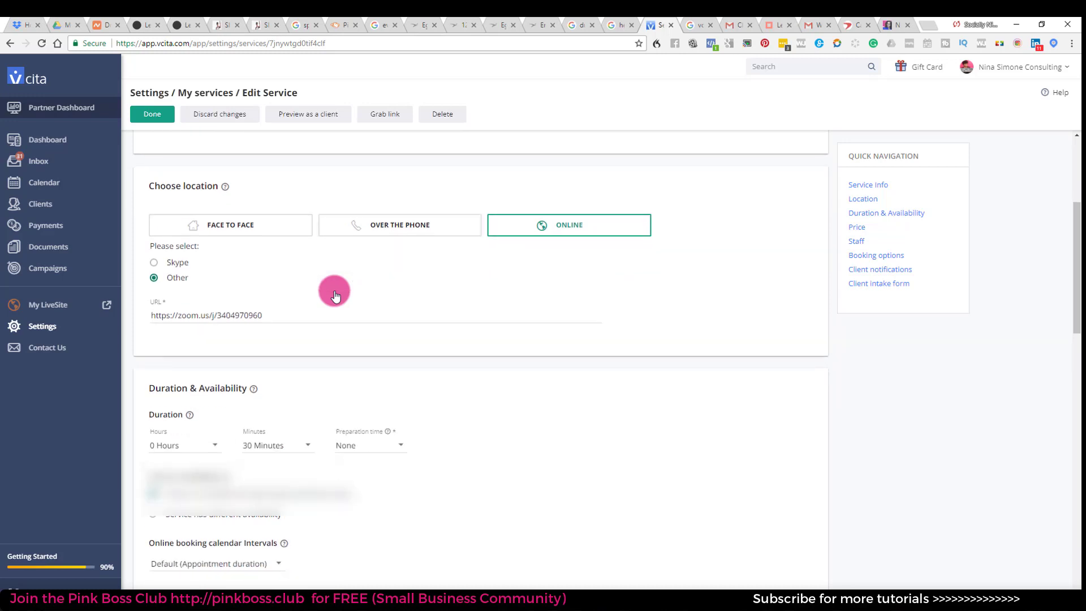
scroll(243, 237, down, 3)
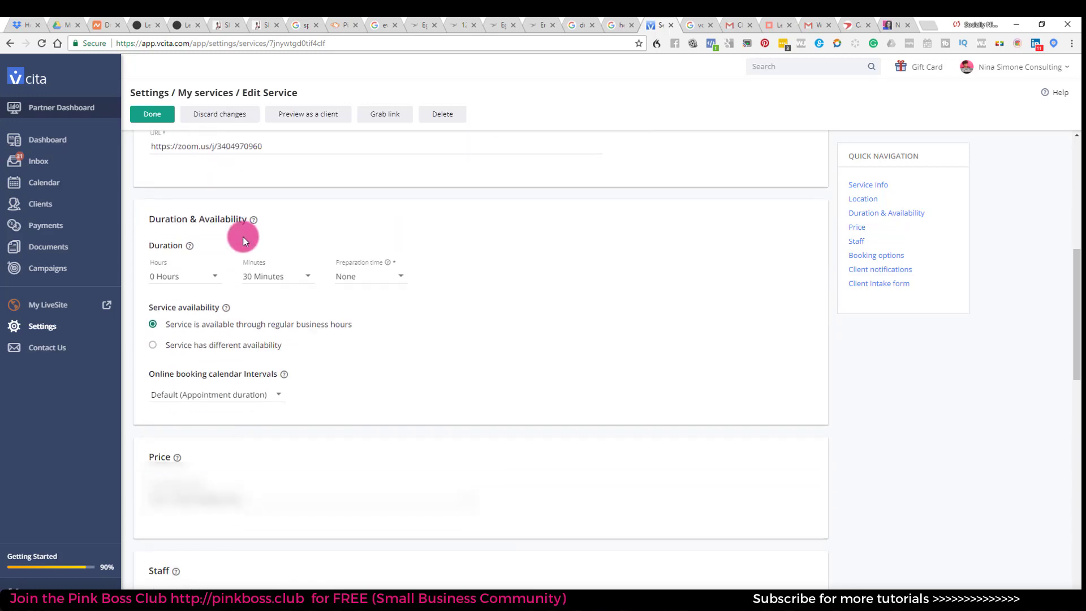
scroll(242, 236, down, 1)
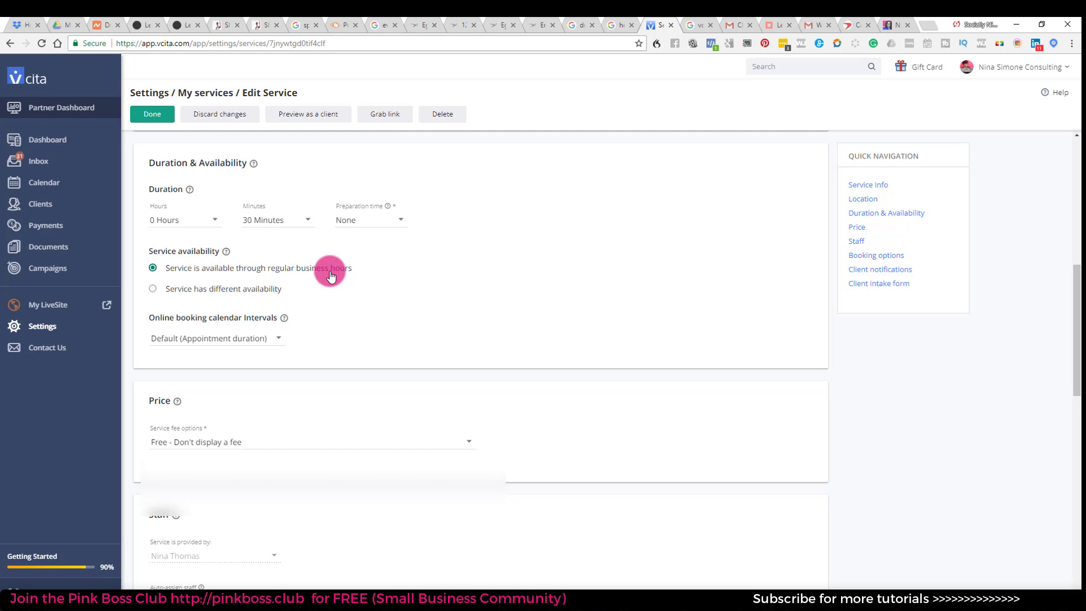
click(182, 289)
scroll(378, 339, down, 4)
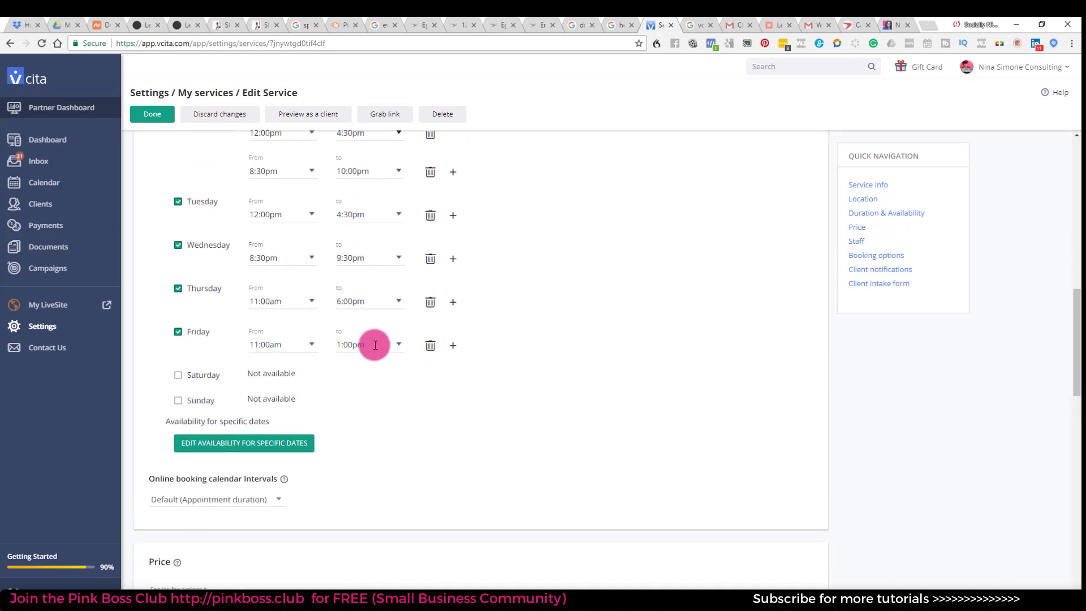
scroll(374, 345, up, 2)
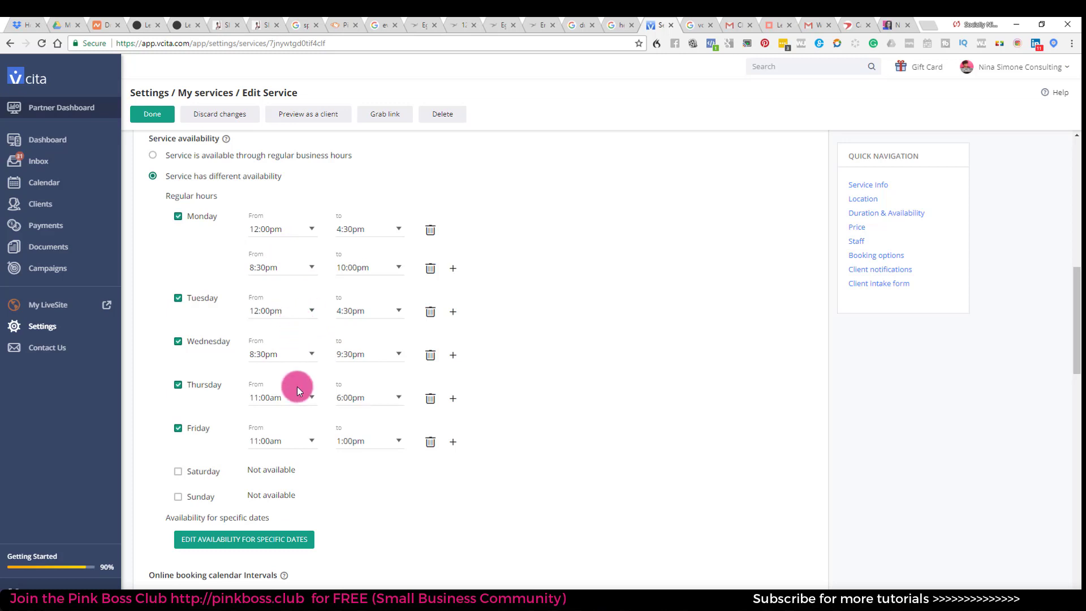
click(153, 155)
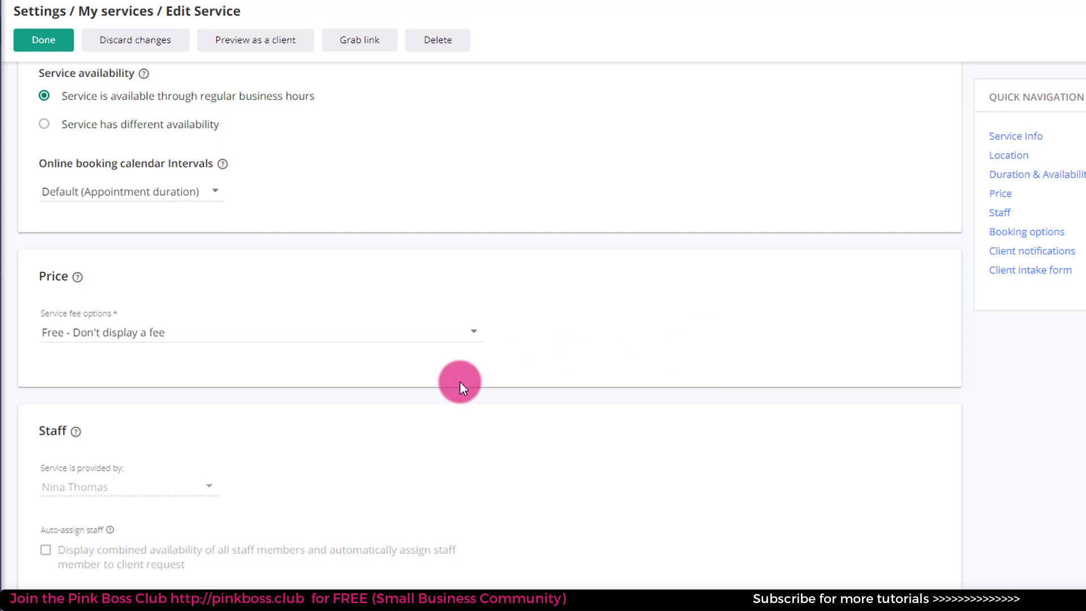
Set the fee option to 'Paid - Display fee only (No online payment)' with a 299 USD price
scroll(436, 391, down, 3)
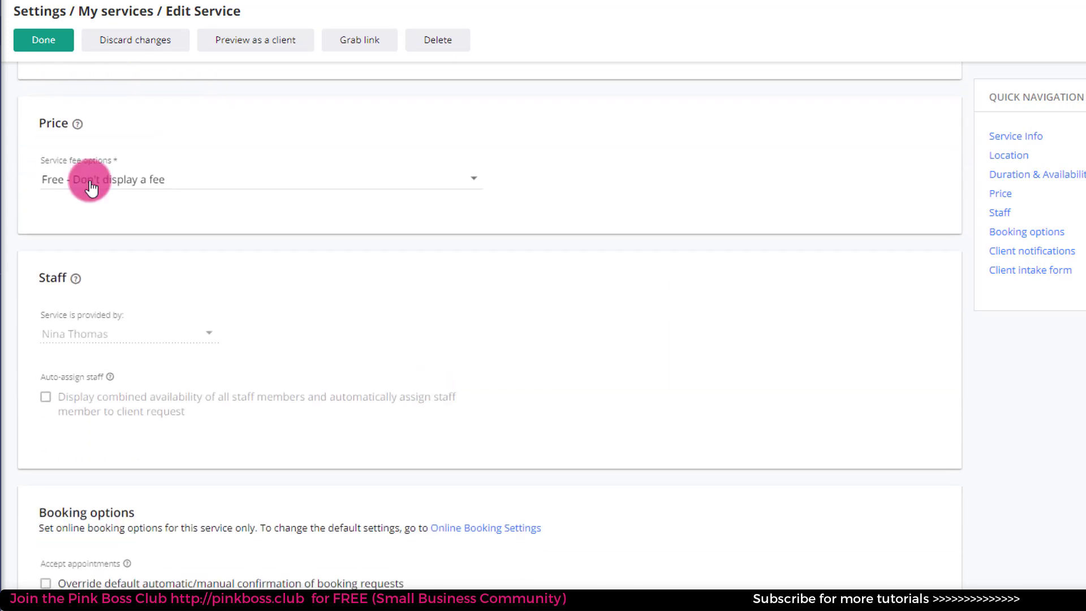
mouse_move(78, 124)
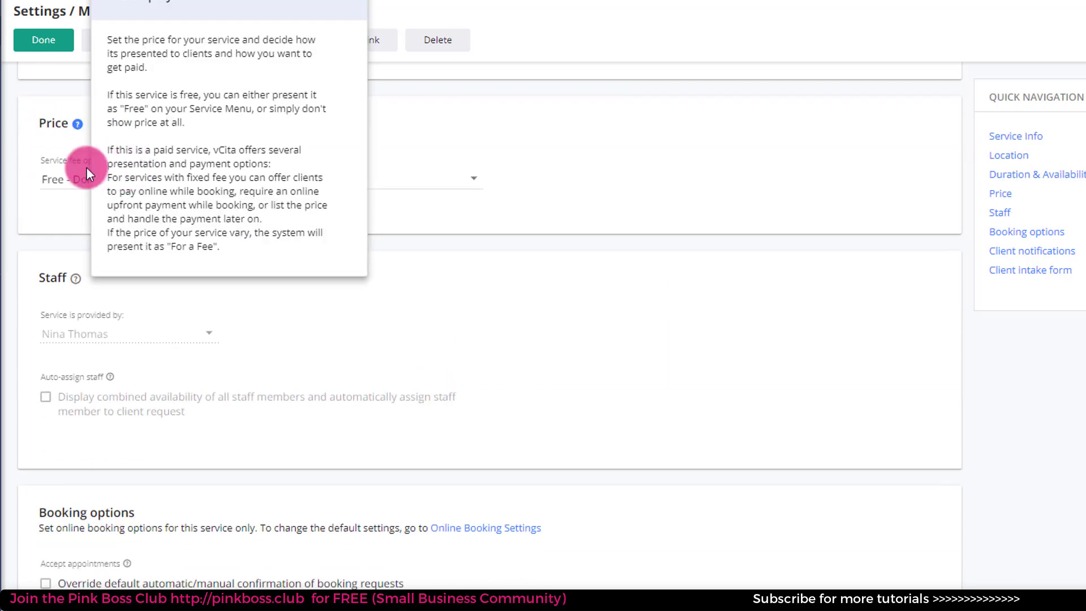
click(72, 176)
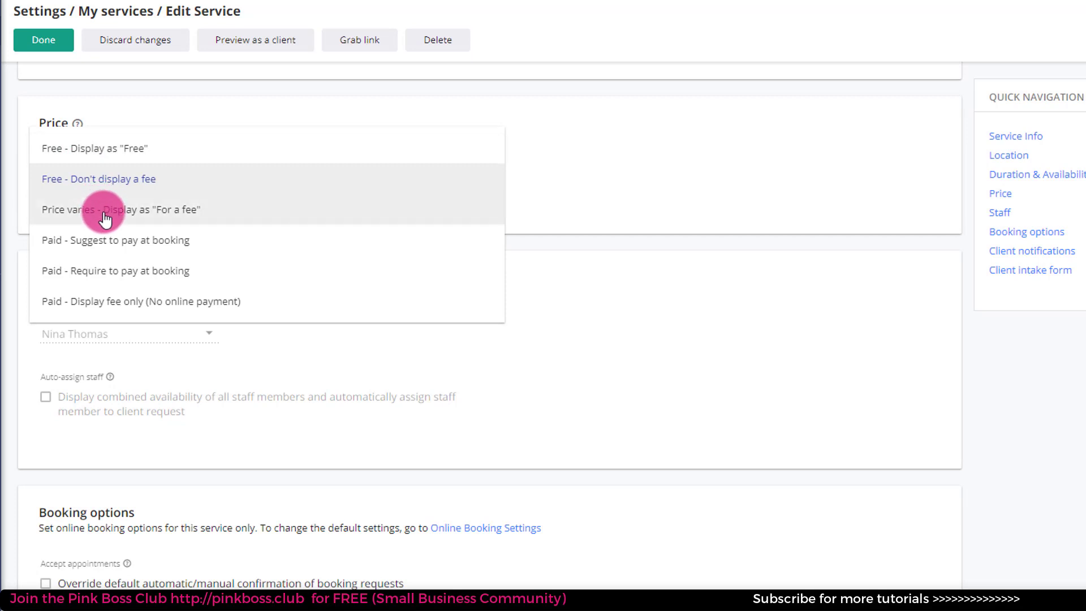
click(203, 305)
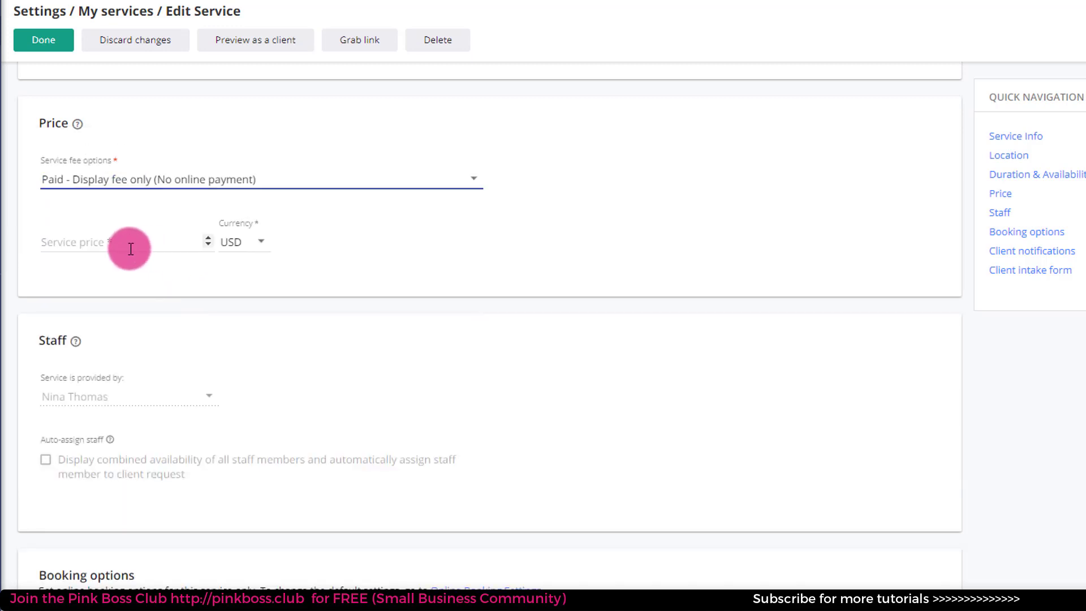
click(130, 249)
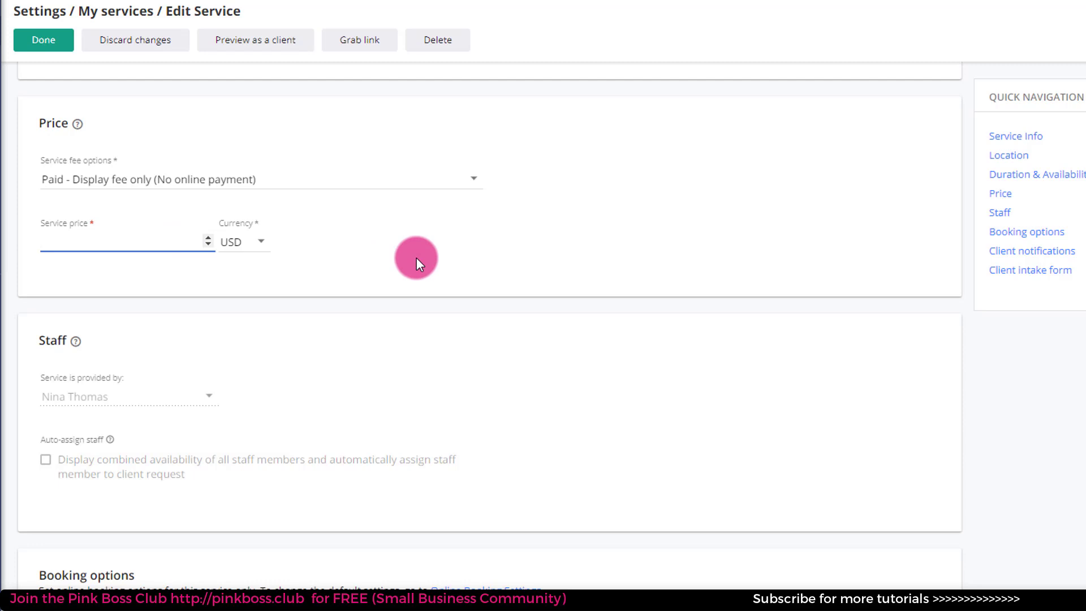
text(150)
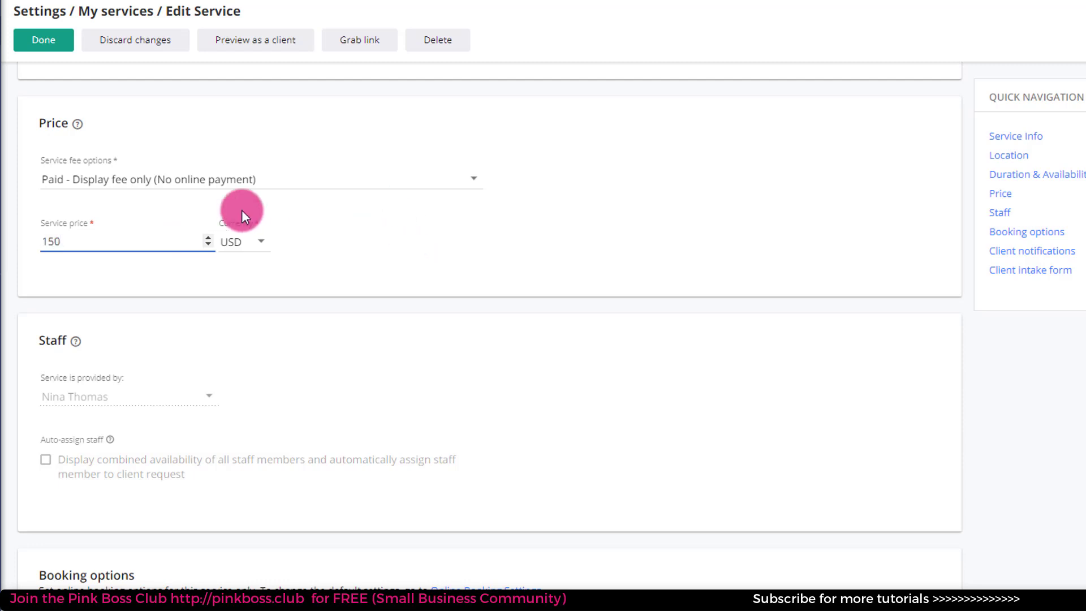
click(171, 185)
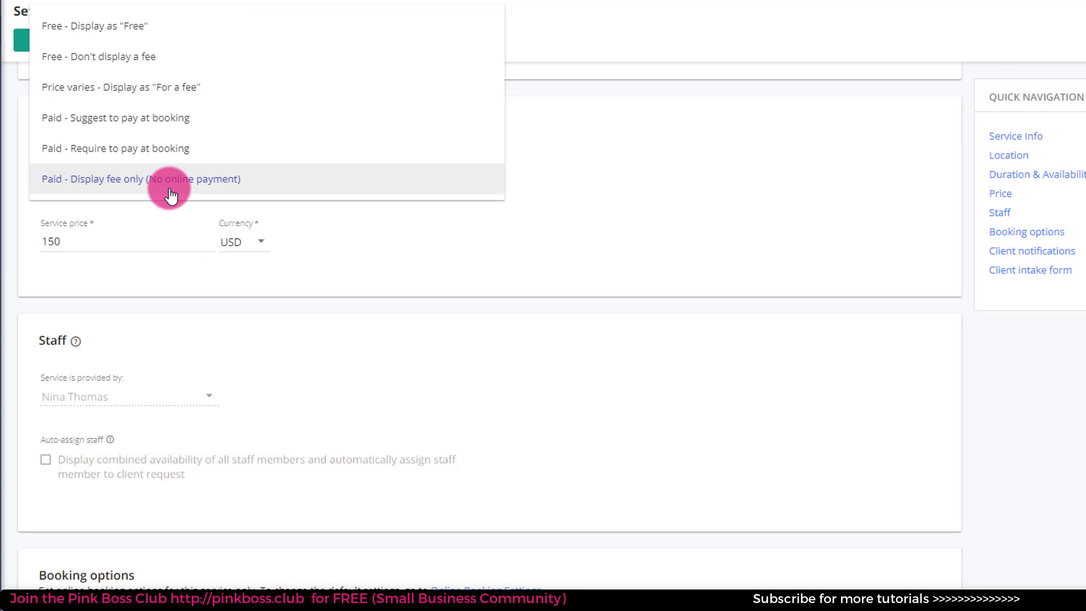
click(103, 241)
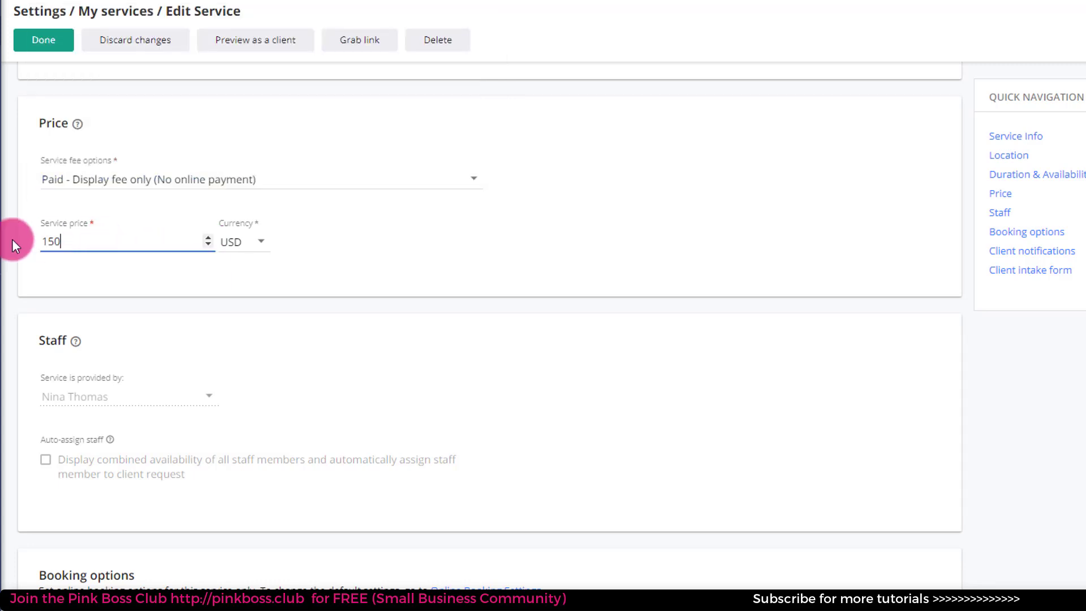
text(299)
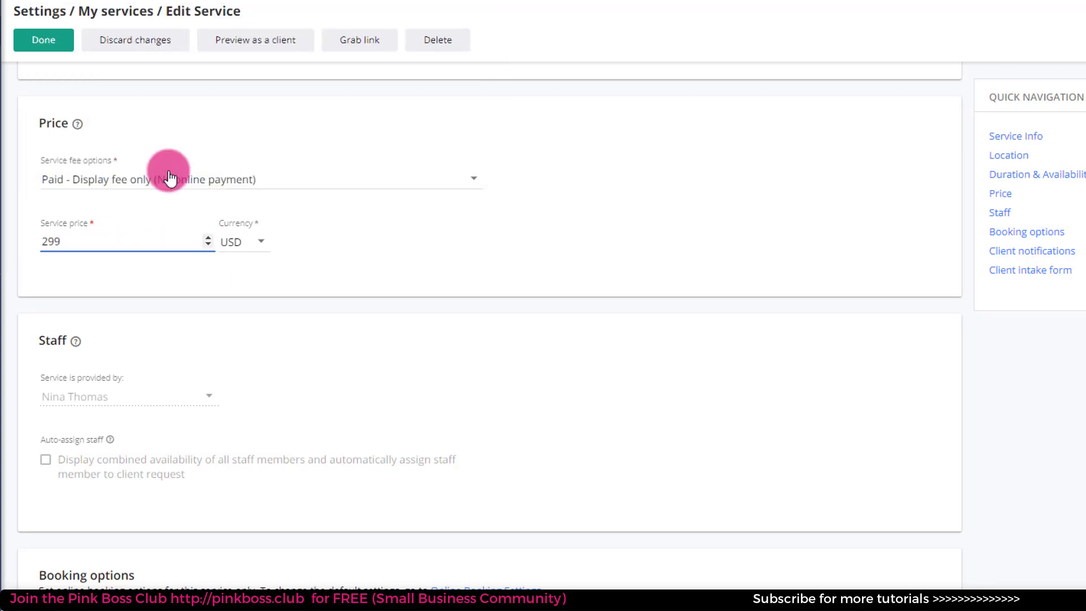
click(501, 274)
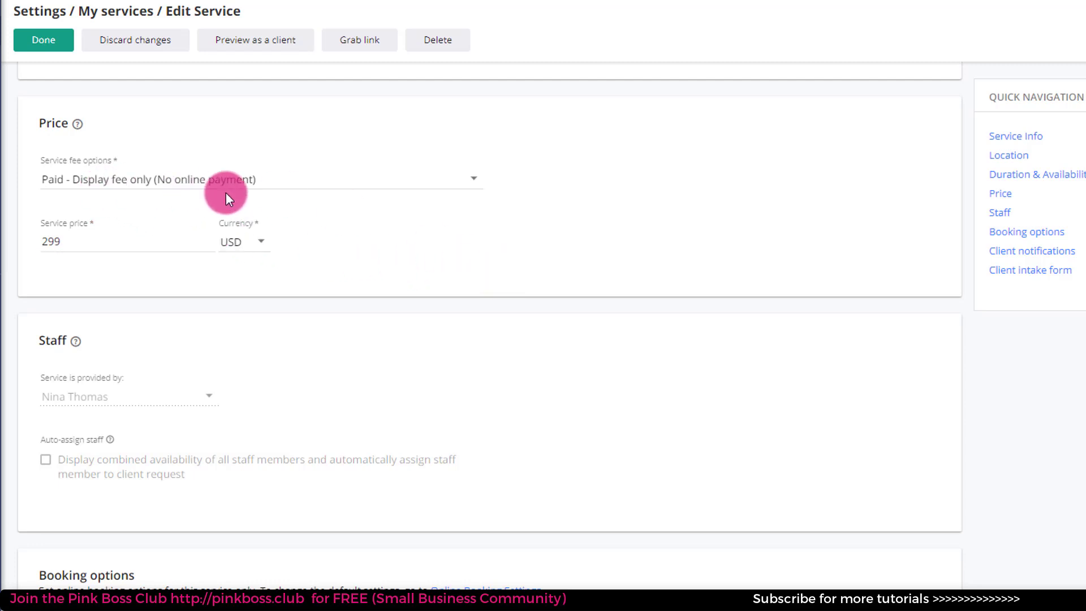
drag(88, 240, 5, 249)
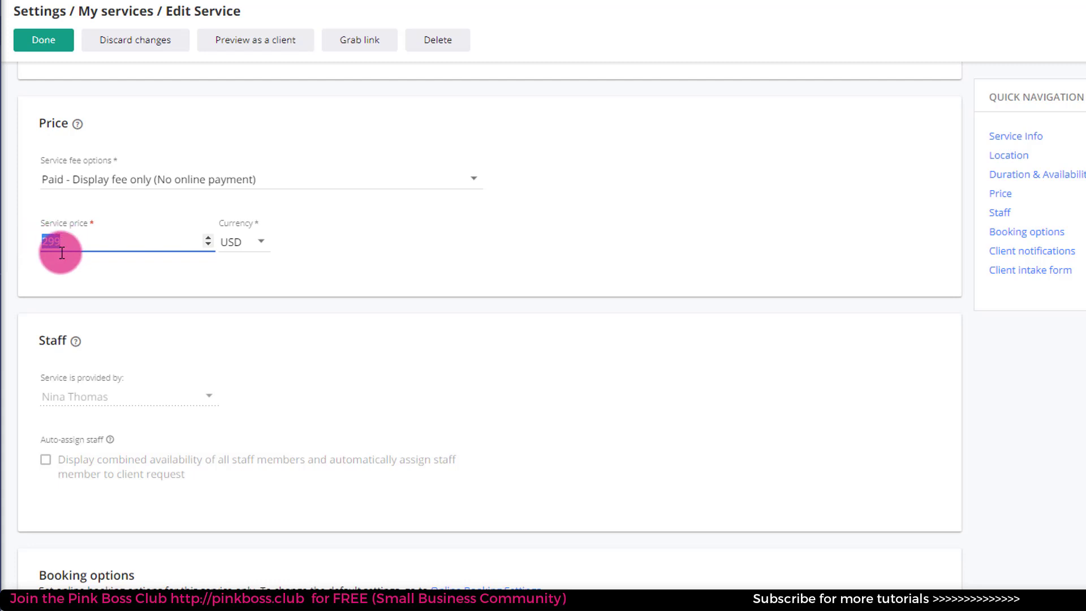
scroll(98, 349, down, 3)
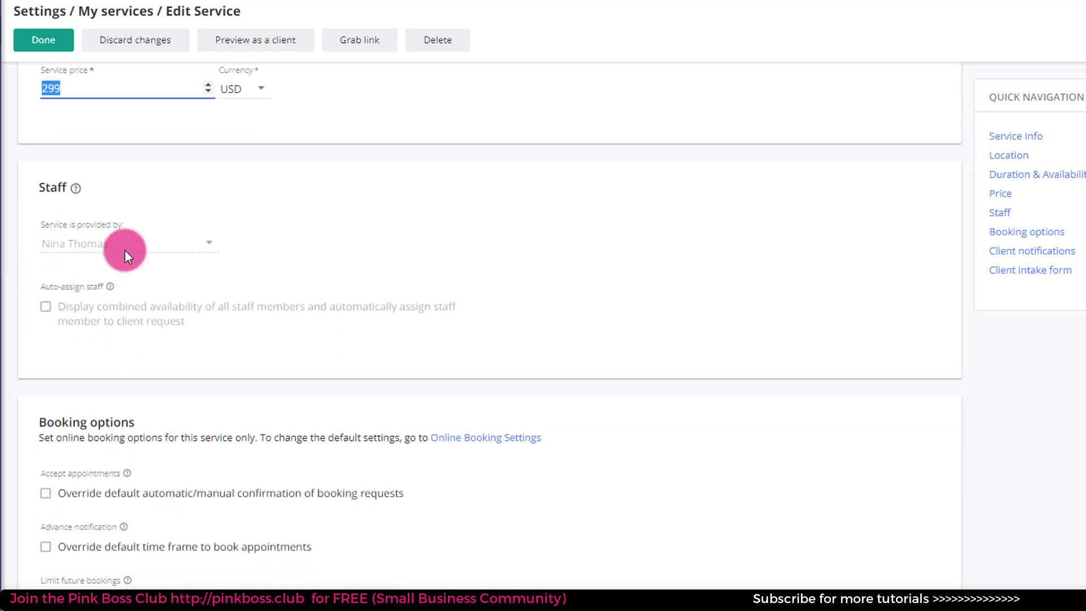
drag(114, 236, 192, 308)
scroll(315, 323, down, 5)
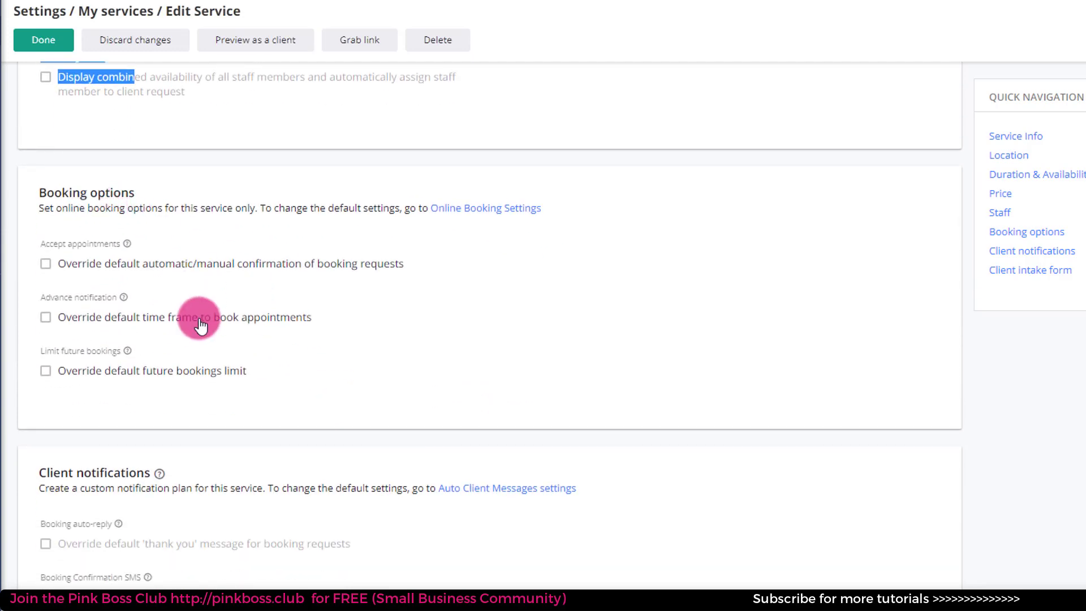
scroll(199, 317, down, 6)
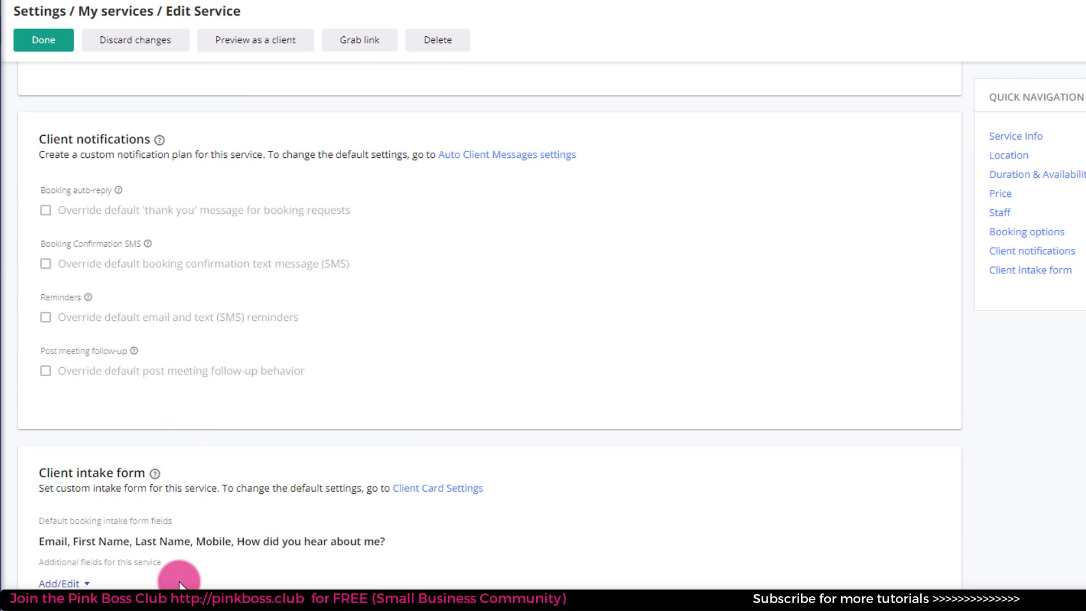
mouse_move(87, 297)
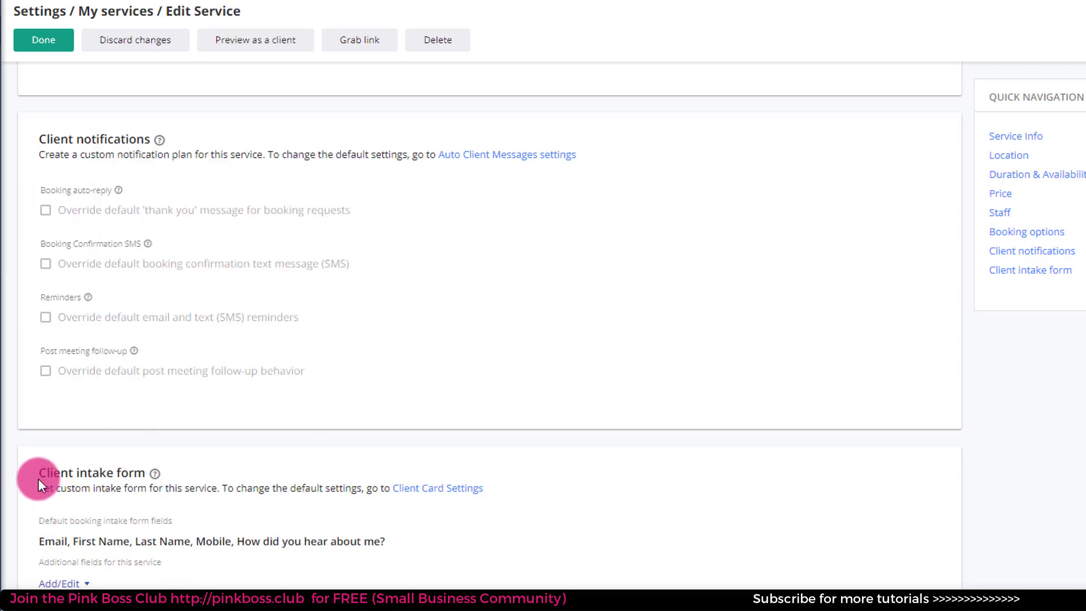
mouse_move(150, 478)
drag(148, 481, 82, 475)
click(177, 559)
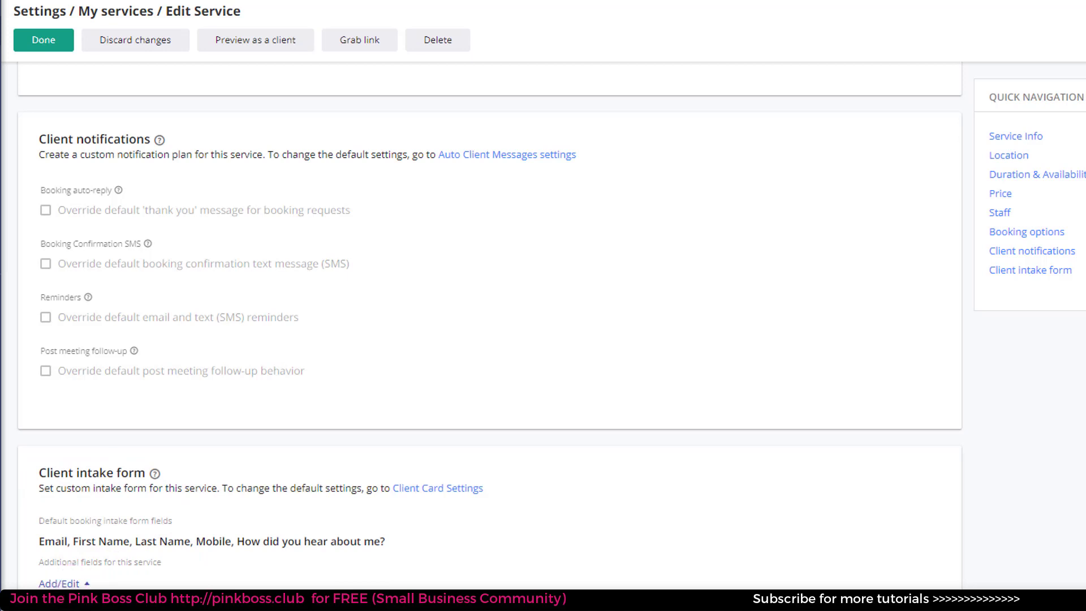
Add a required single-line intake field labelled 'Company' and save it
click(58, 583)
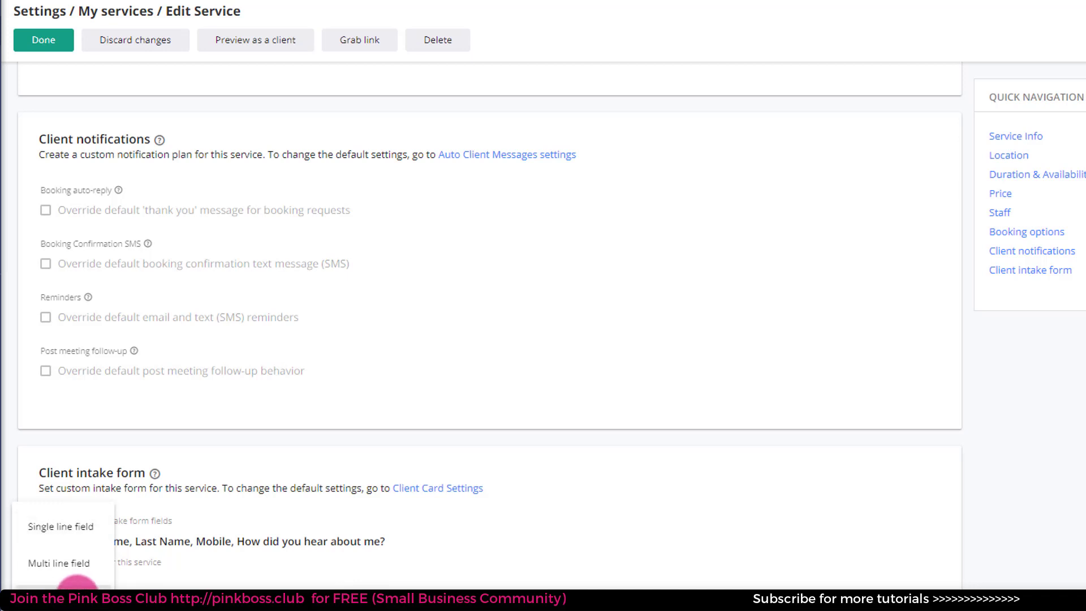
click(67, 528)
click(533, 326)
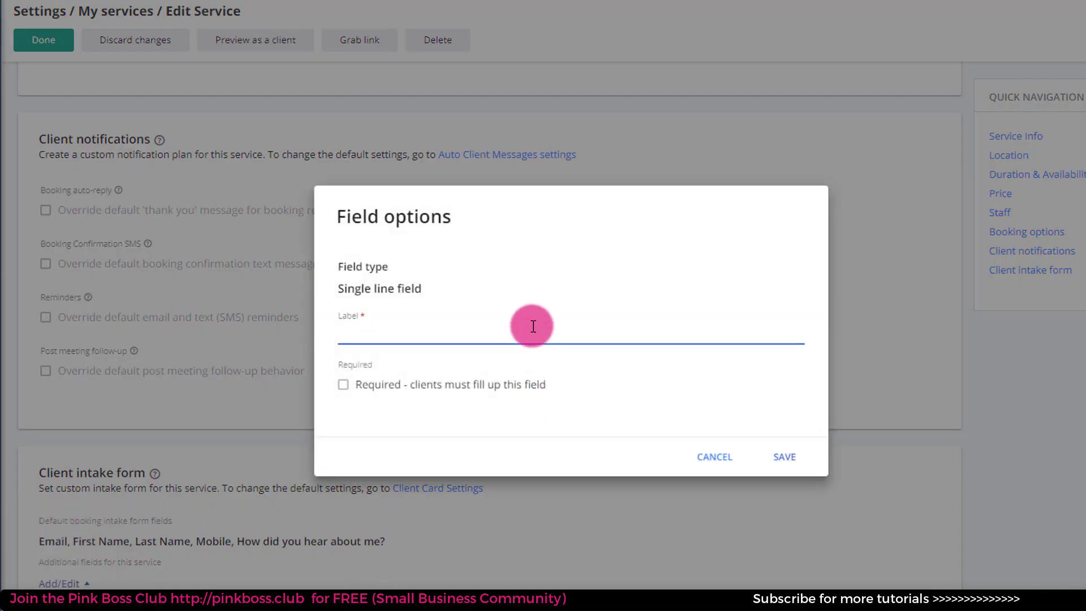
text(Company)
click(424, 384)
click(792, 455)
scroll(368, 528, down, 3)
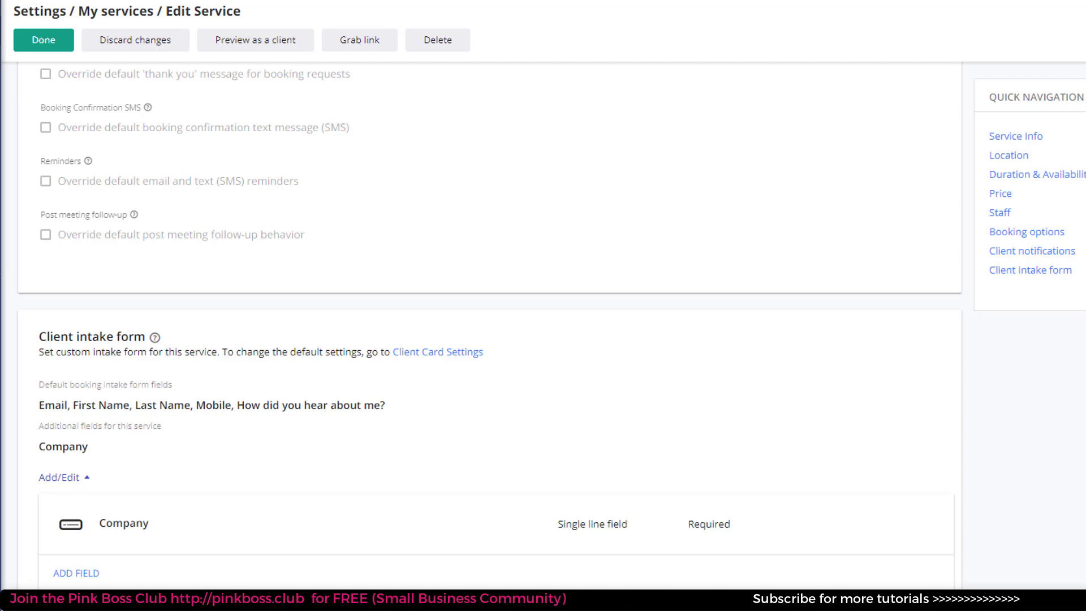
scroll(702, 555, up, 20)
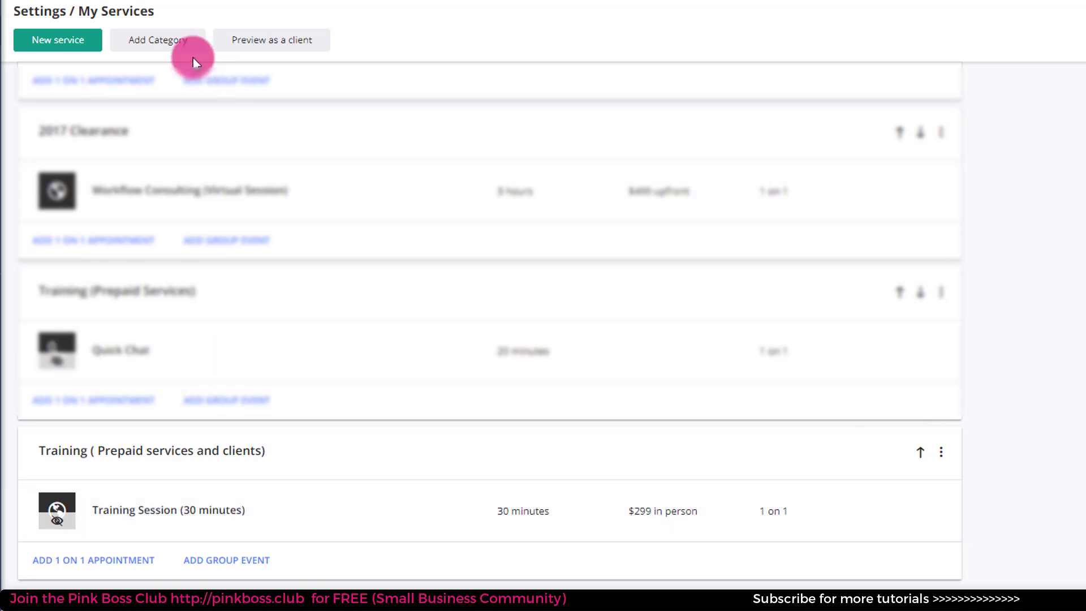
Copy the Training Session service's direct booking link from its Grab link box
click(162, 529)
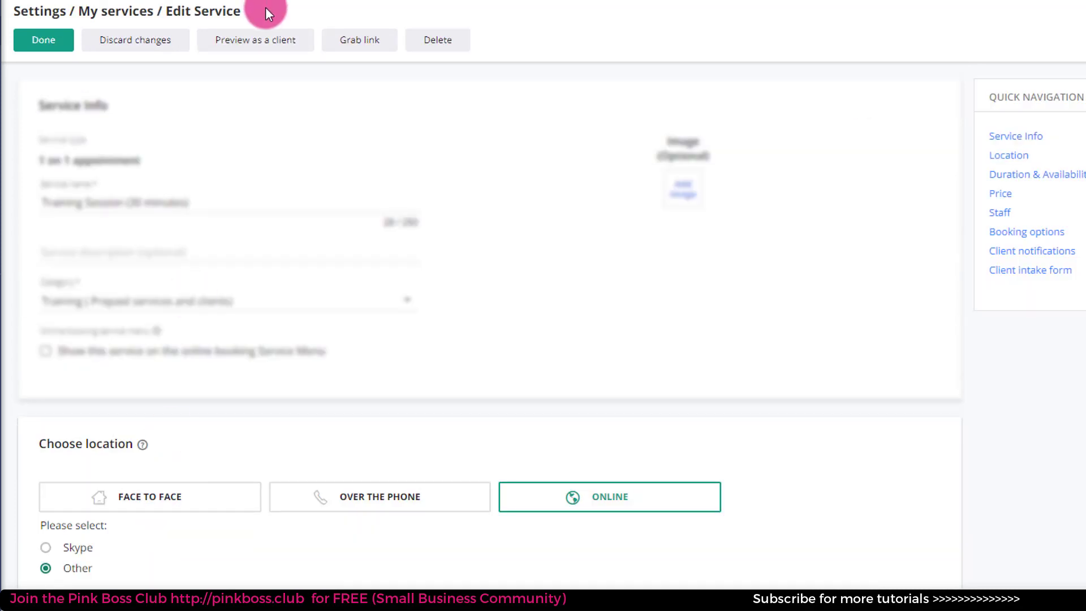
click(369, 51)
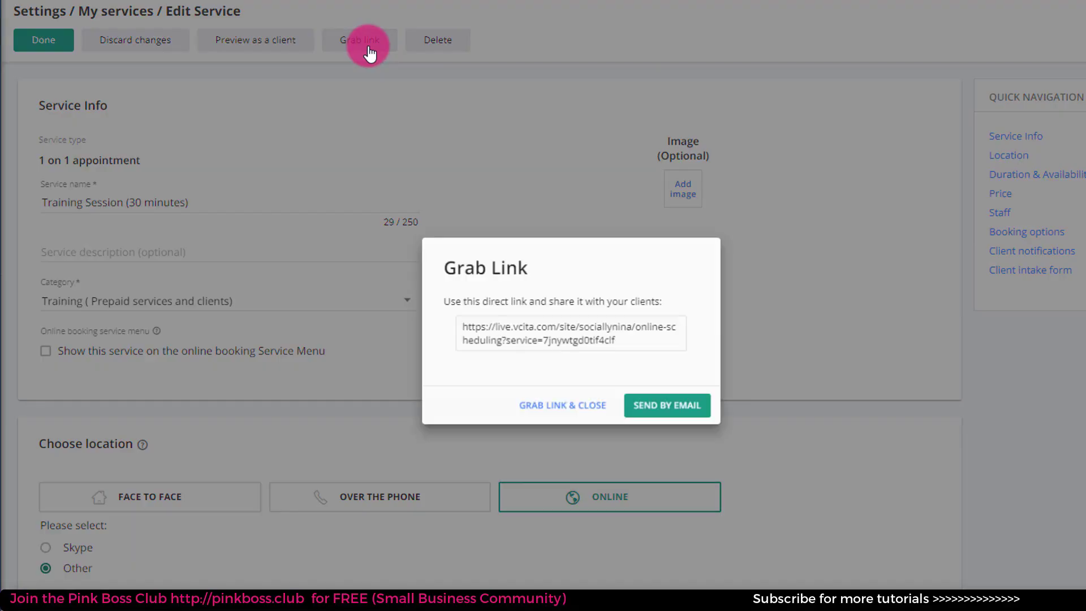
drag(629, 344, 458, 328)
click(564, 407)
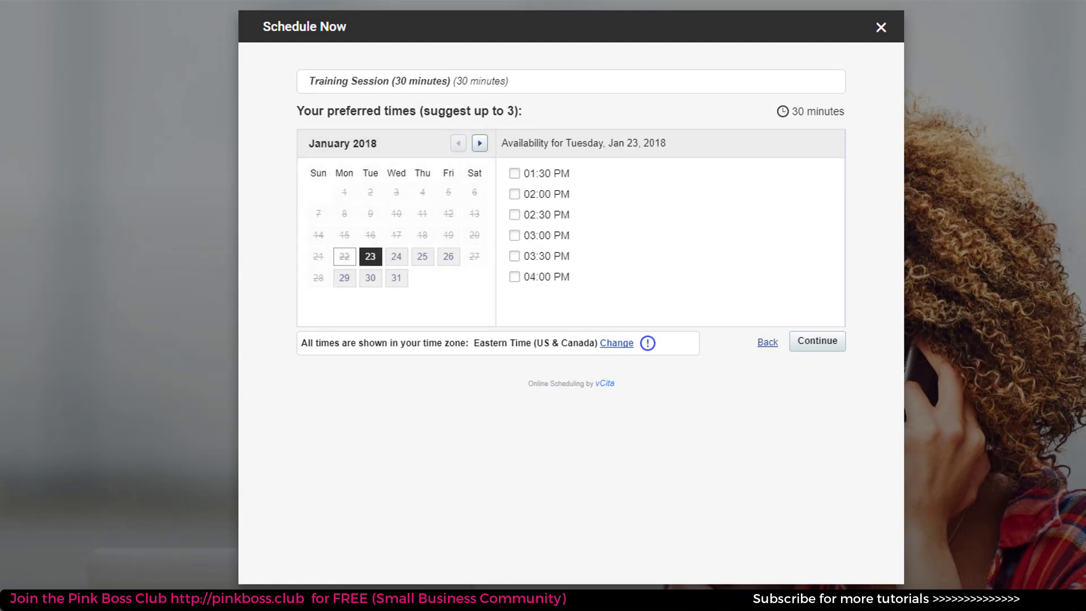
Highlight the Training Session (30 minutes) name on the Schedule Now booking page
drag(318, 81, 536, 89)
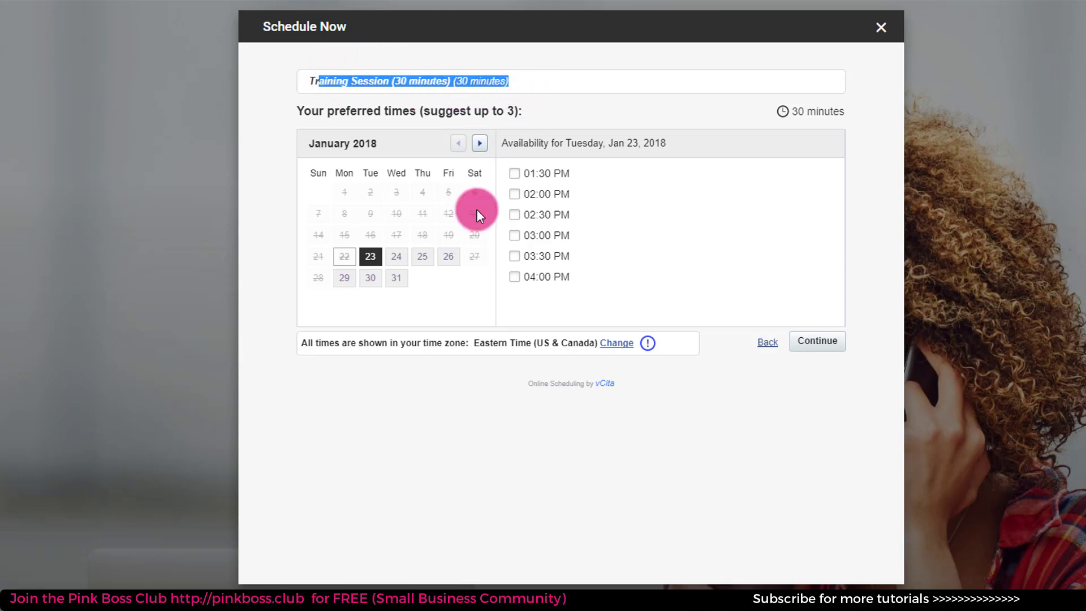